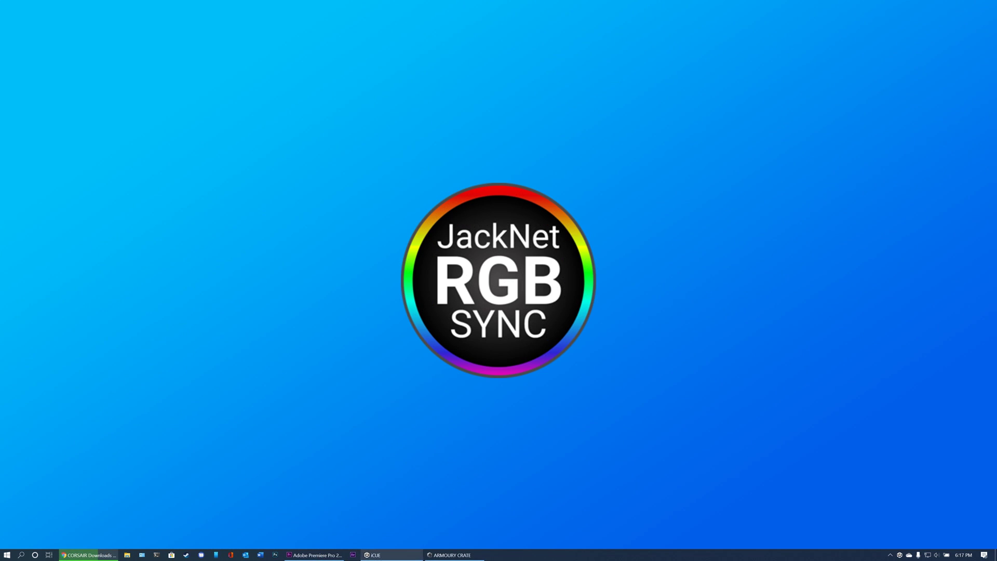
# - Download Corsair iCUE v3.30.89 from corsair.com, skipping the newsletter signup
pyautogui.click(375, 554)
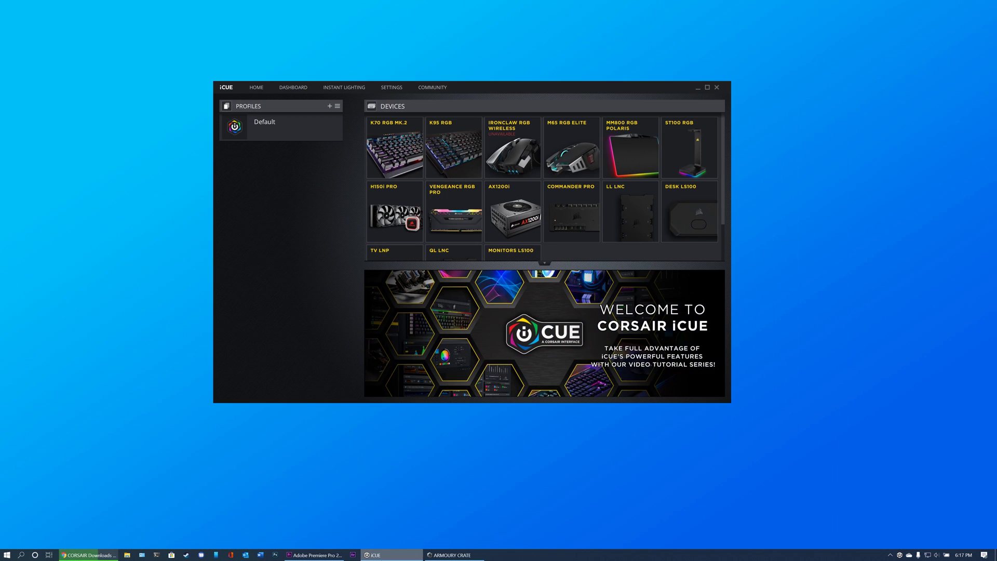
pyautogui.click(452, 555)
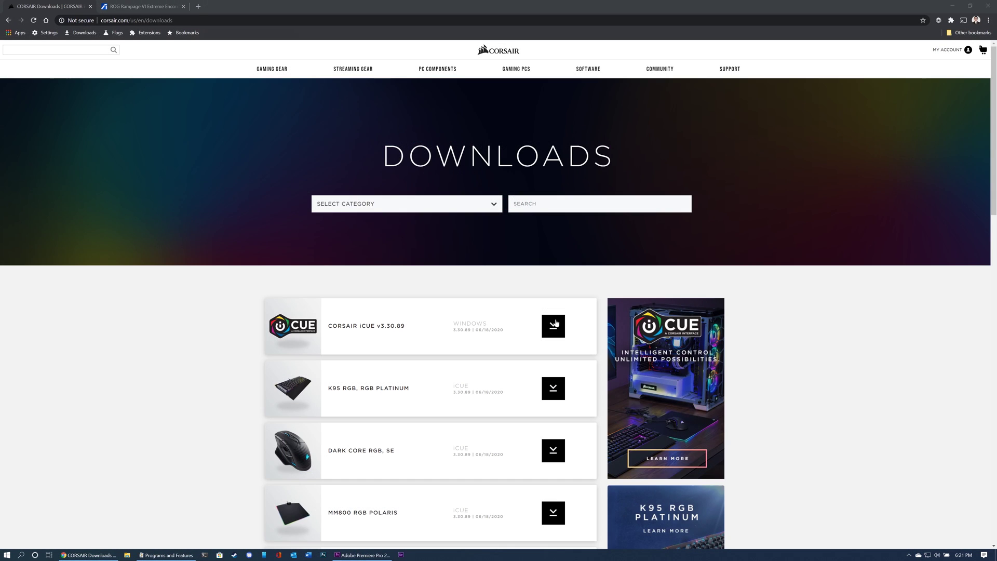
pyautogui.click(553, 326)
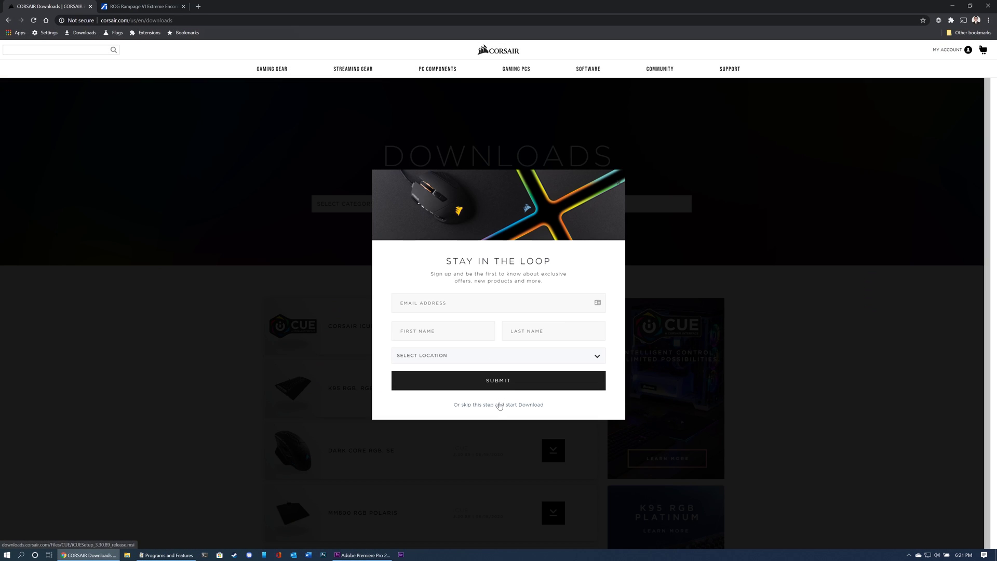
pyautogui.click(499, 406)
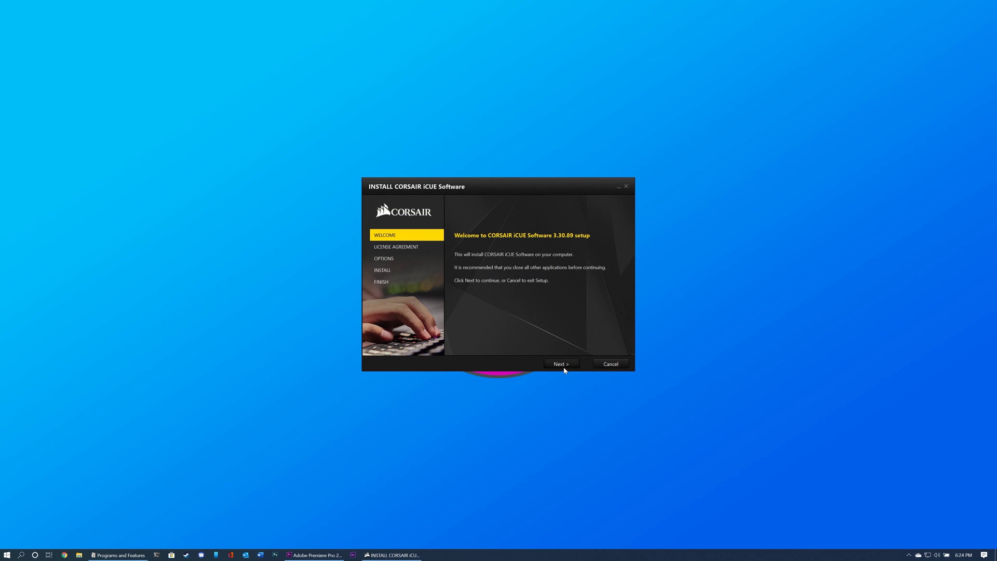
# - Accept the iCUE license and start installing with the default options
pyautogui.click(559, 366)
pyautogui.click(493, 335)
pyautogui.click(560, 364)
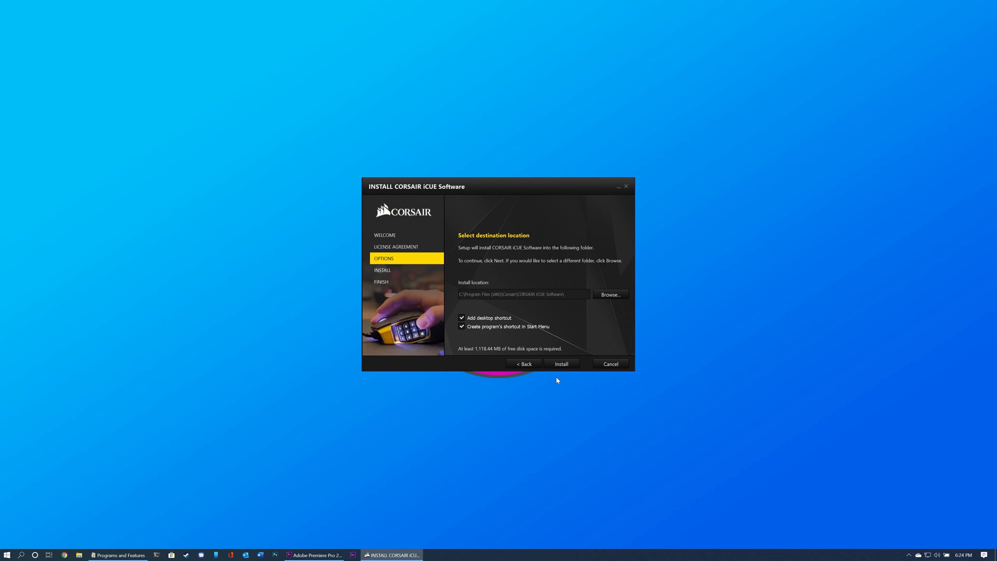
pyautogui.click(561, 364)
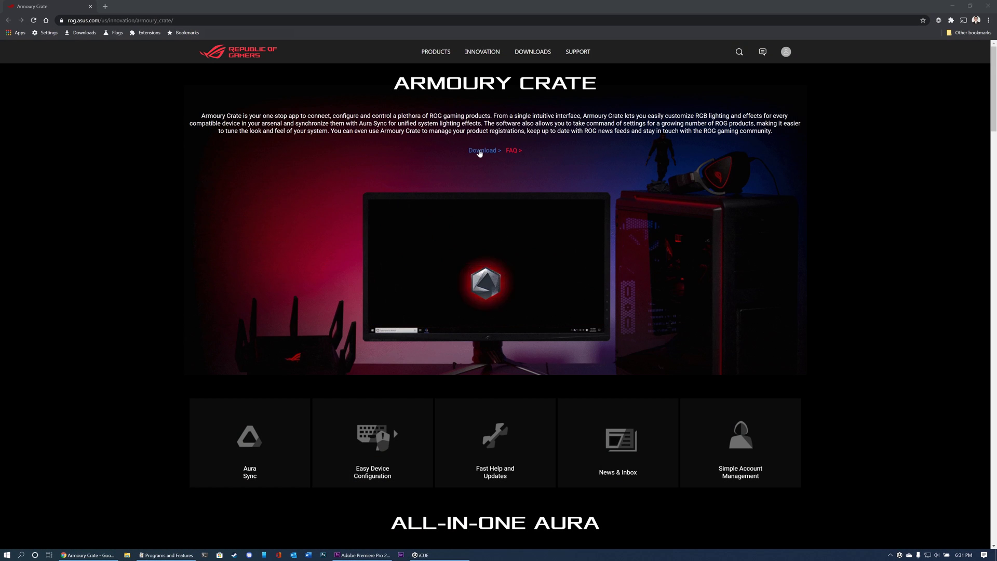
# - Download ArmouryCrateInstallTool.zip for Windows 10 64-bit from the ASUS Armoury Crate page
pyautogui.click(478, 151)
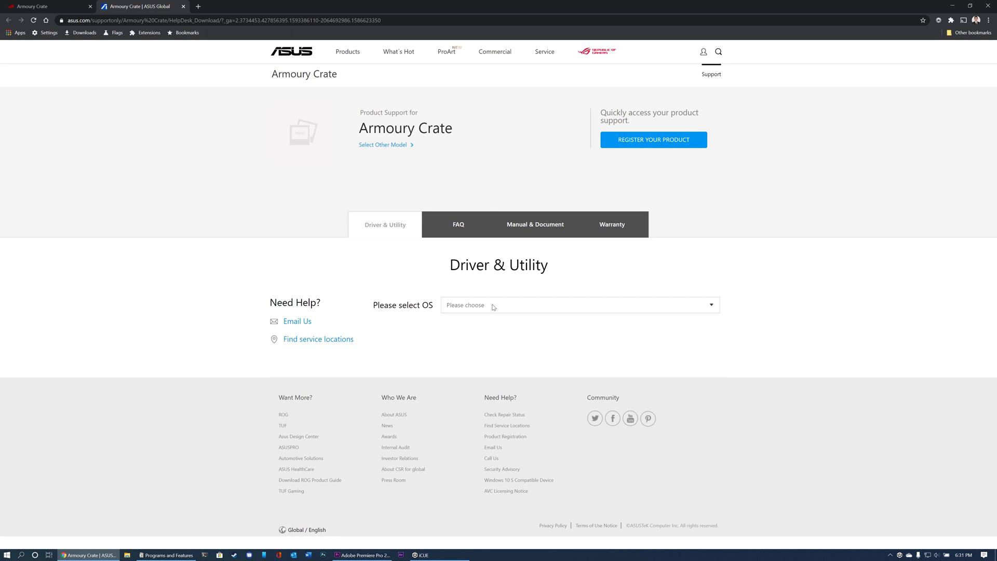
pyautogui.click(493, 307)
pyautogui.click(483, 326)
pyautogui.scroll(-1, 571, 348)
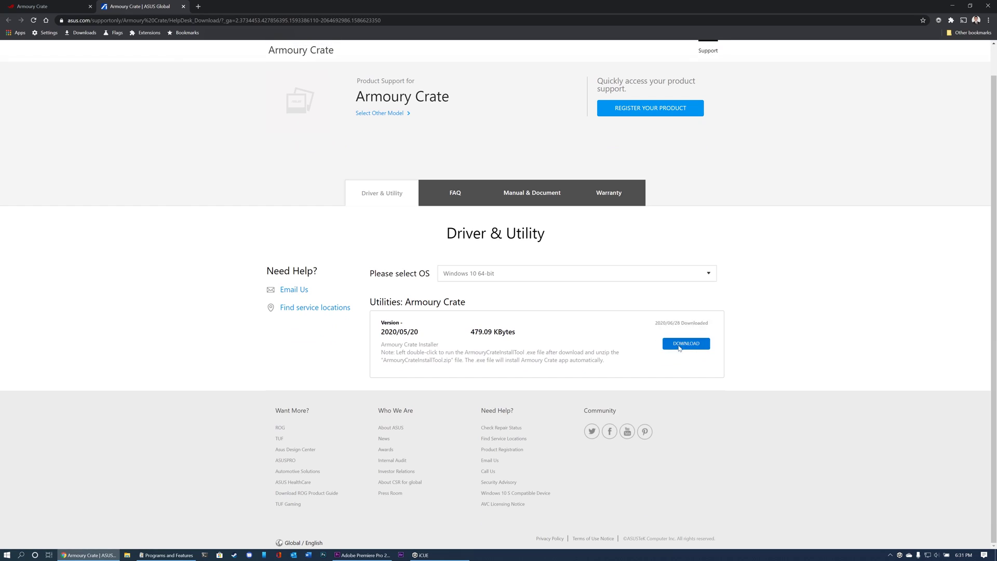
pyautogui.click(679, 346)
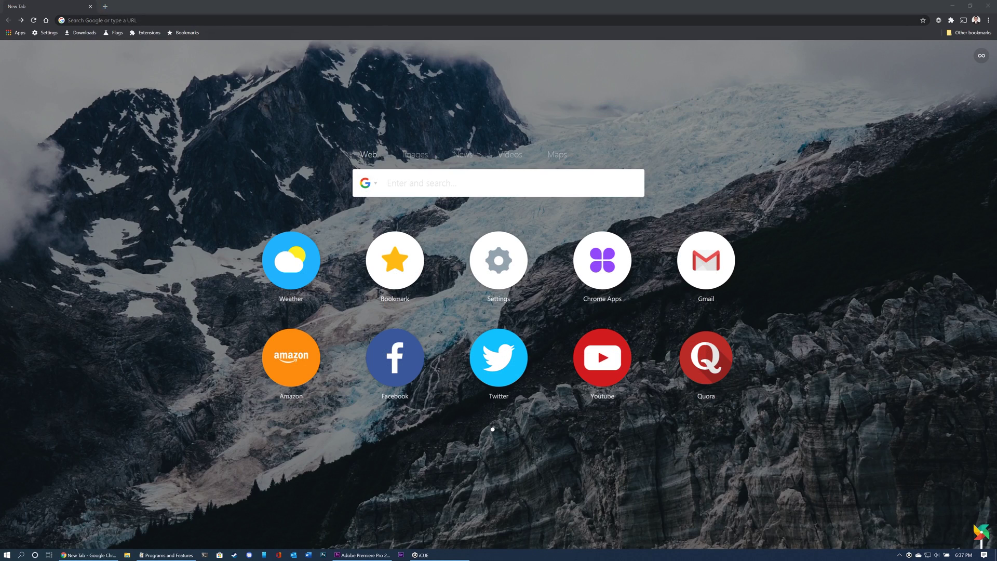
pyautogui.write('w')
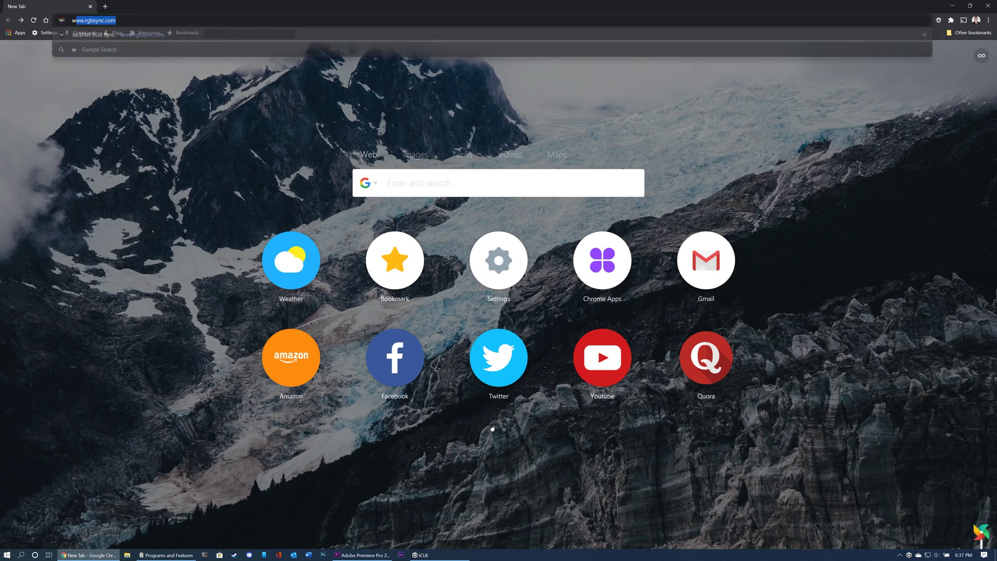
pyautogui.write('ww')
pyautogui.write('.rgbsync.co')
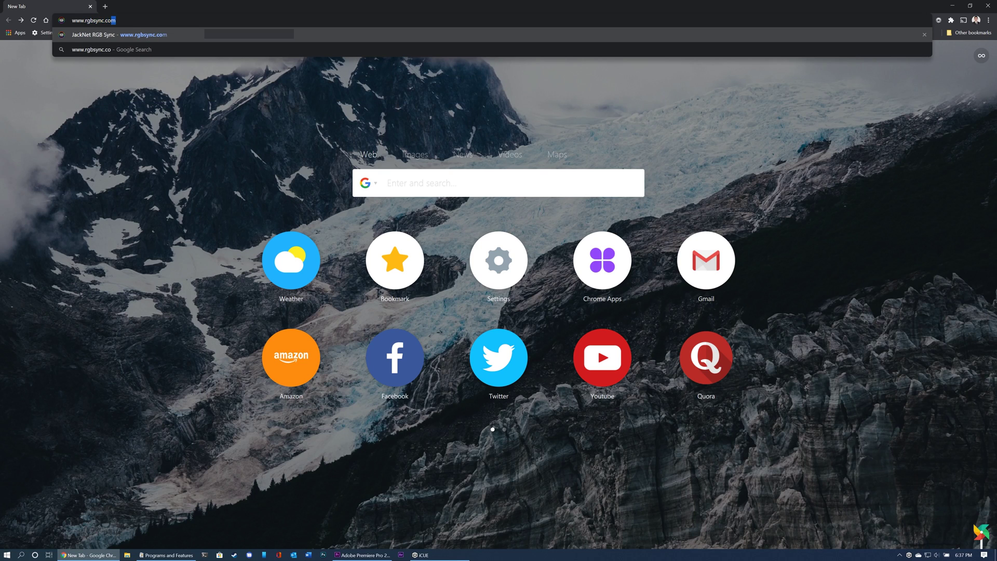
pyautogui.press('Return')
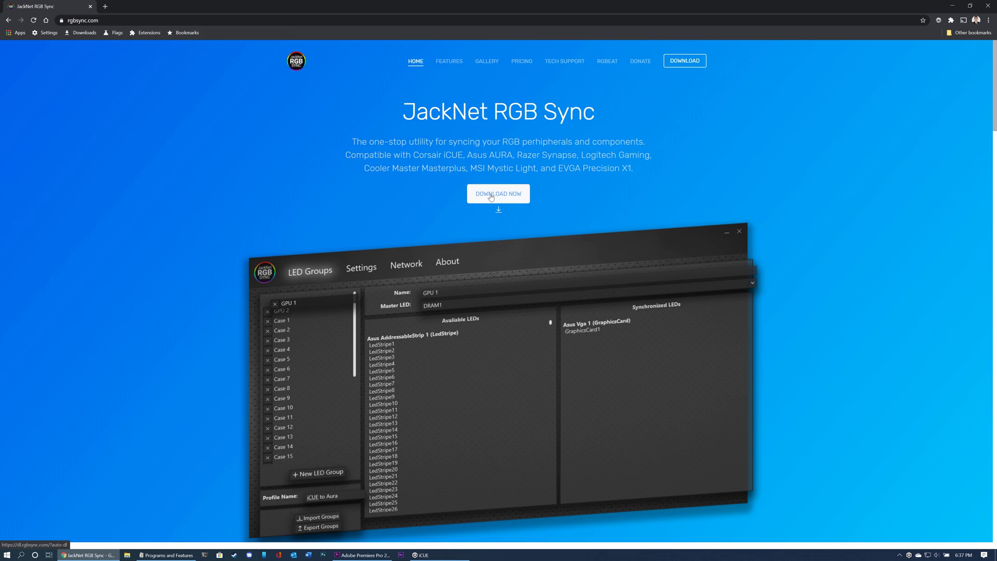
pyautogui.click(491, 198)
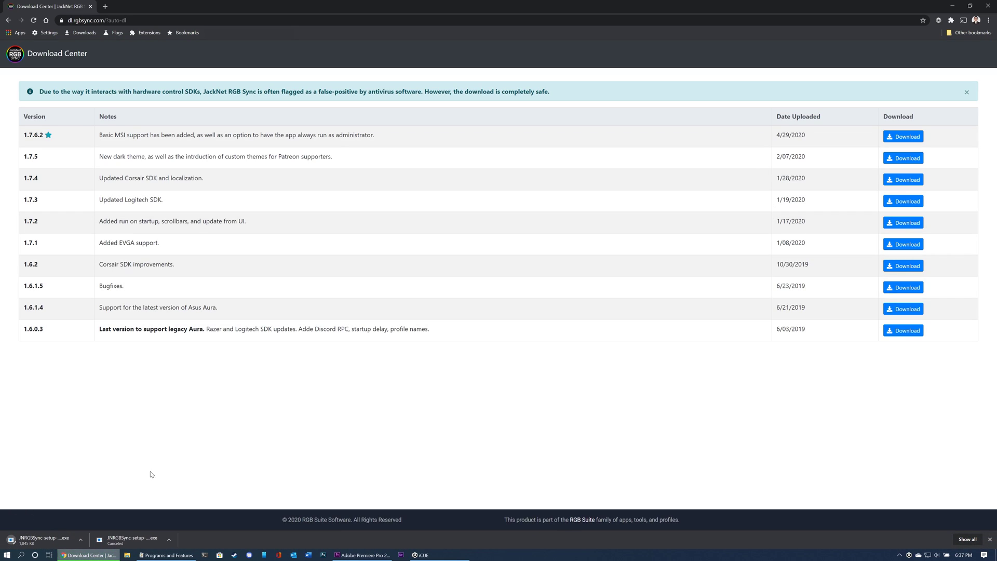
pyautogui.click(37, 542)
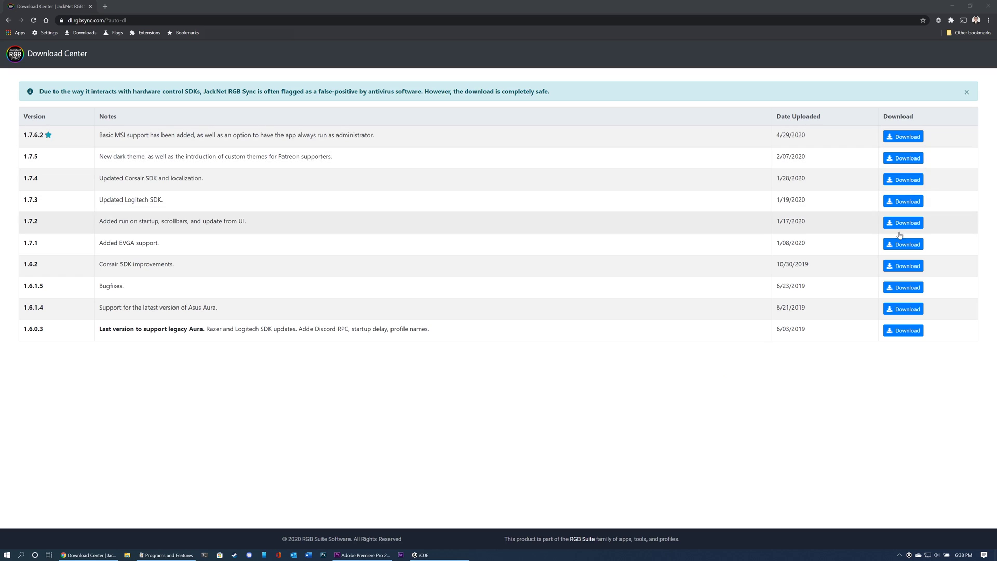
pyautogui.click(894, 331)
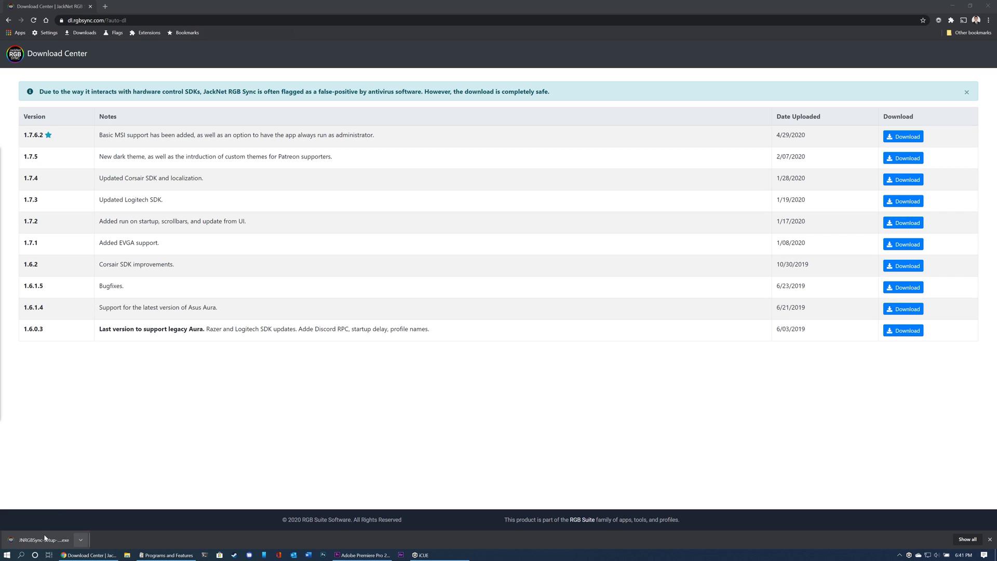
# - Launch the downloaded setup and let it past SmartScreen via More info and Run anyway
pyautogui.click(44, 539)
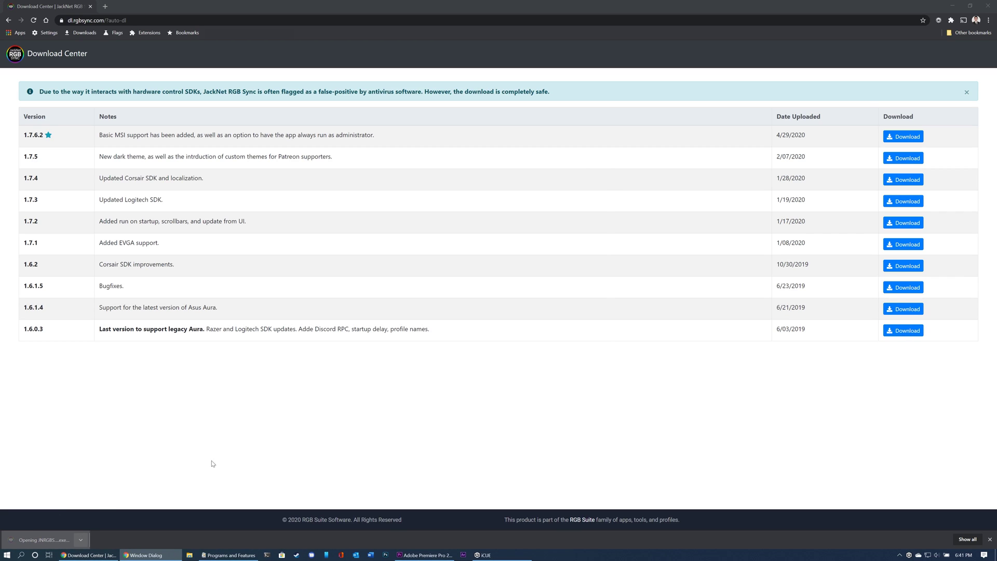
pyautogui.click(420, 223)
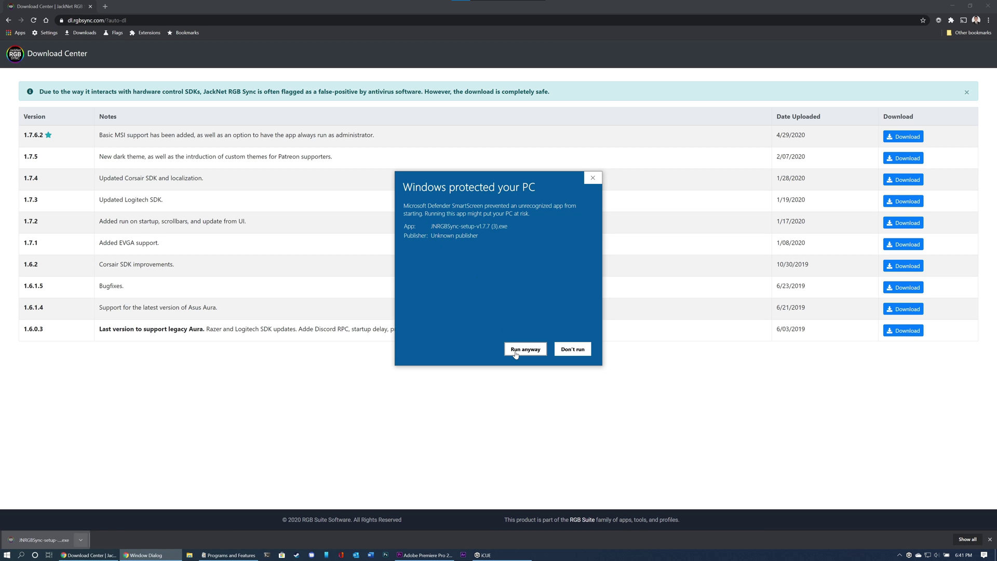
pyautogui.click(516, 353)
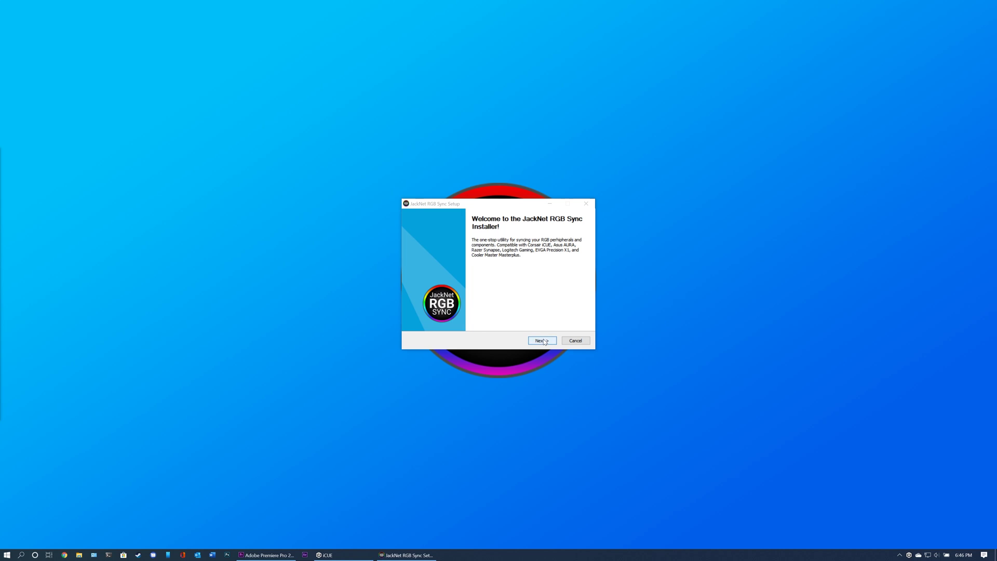
# - Install JackNet RGB Sync v1.7.7 with the license accepted and Run on Startup included
pyautogui.click(542, 341)
pyautogui.click(447, 322)
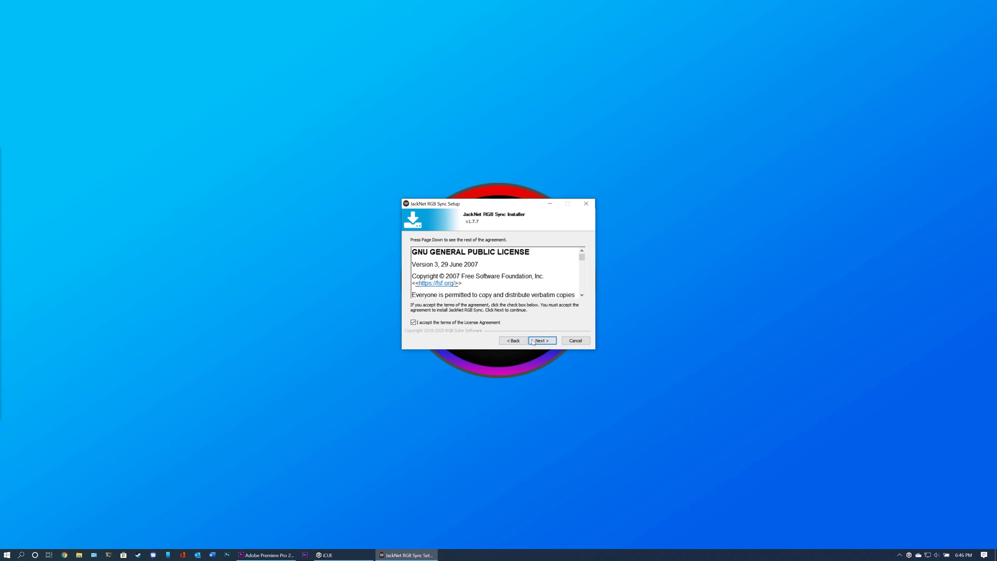
pyautogui.click(532, 342)
pyautogui.click(478, 286)
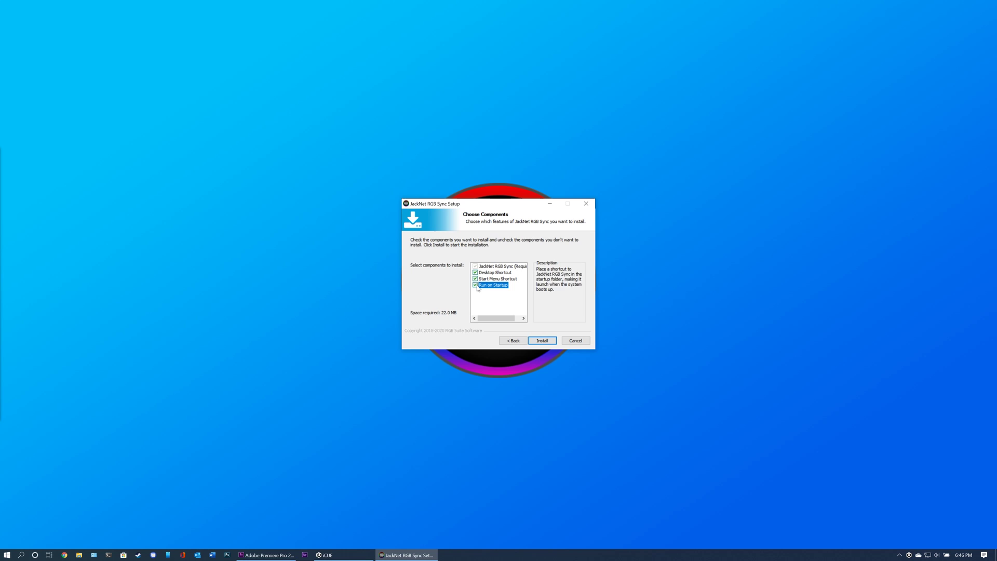
pyautogui.click(544, 344)
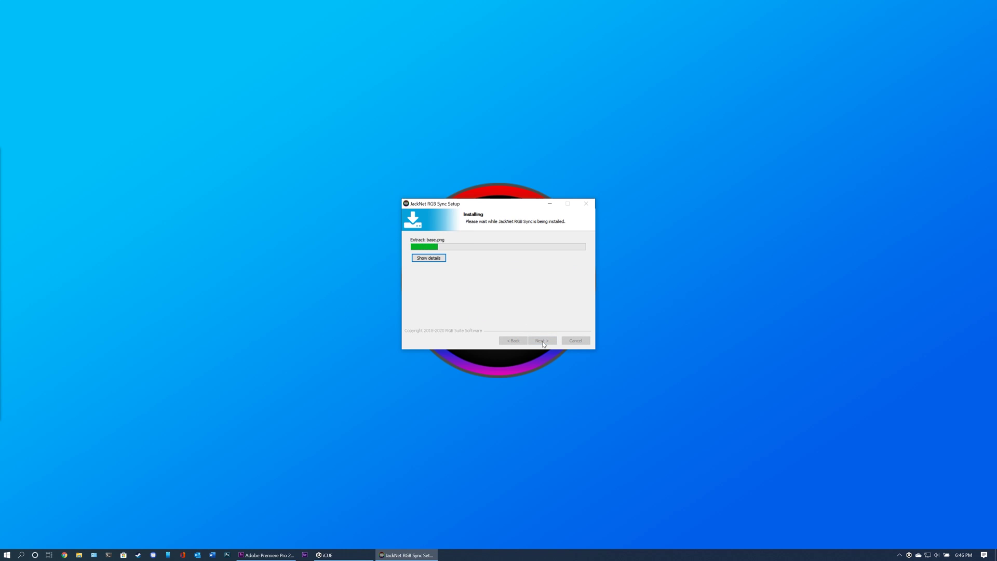
pyautogui.click(544, 341)
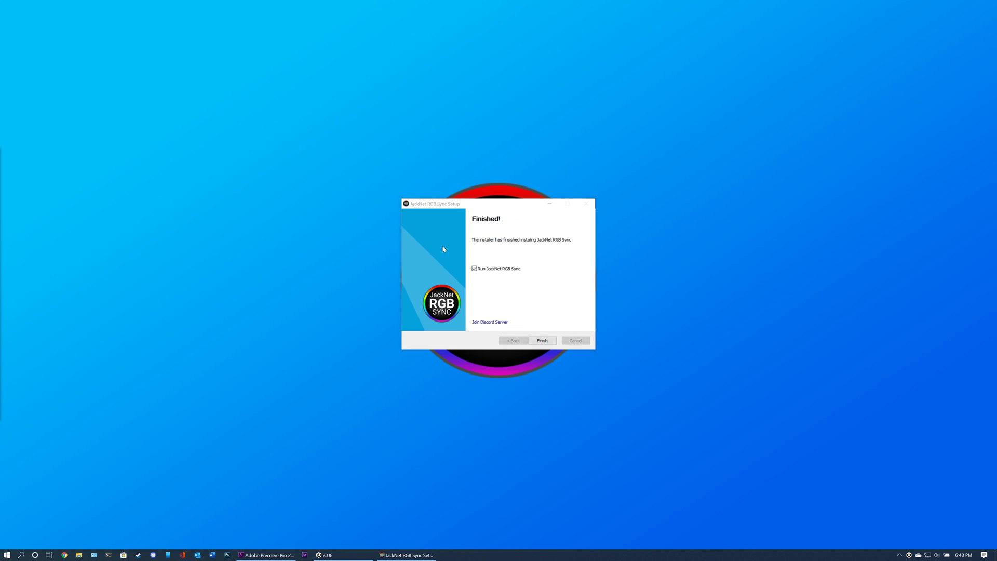
# - Close the finished installer and restart the PC
pyautogui.click(542, 341)
pyautogui.click(7, 555)
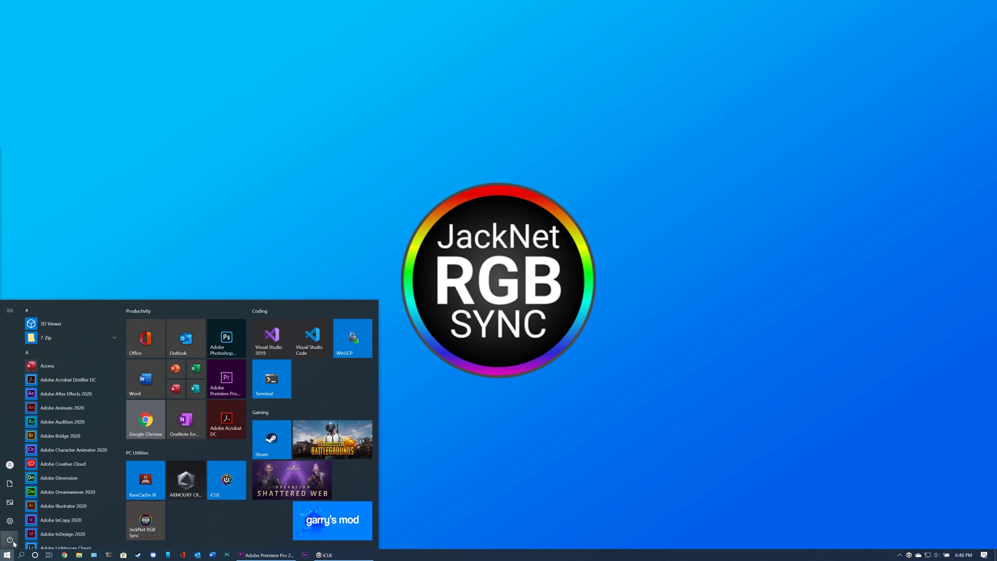
pyautogui.click(27, 539)
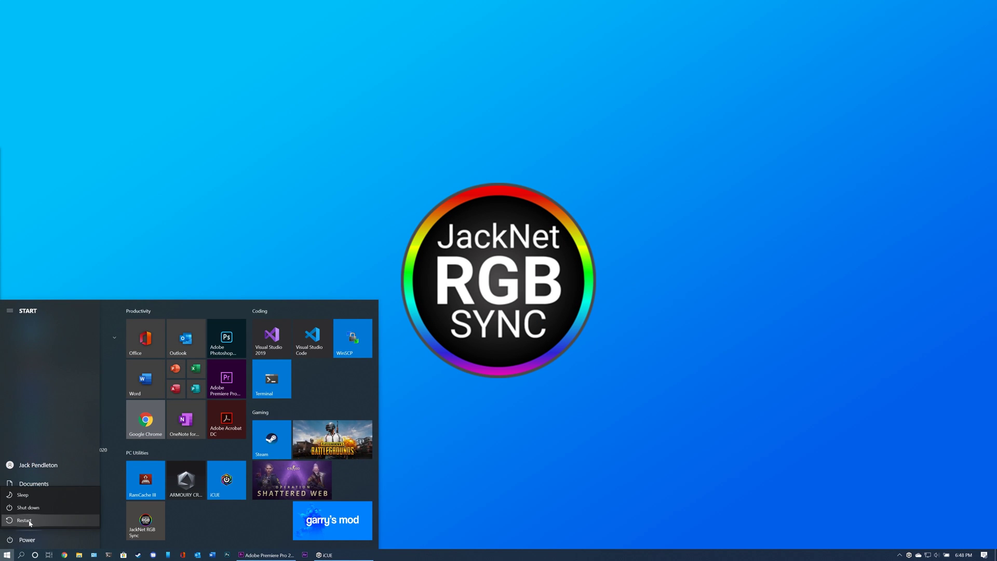
pyautogui.click(31, 522)
# - Bring up iCUE and launch Armoury Crate by searching 'armoury'
pyautogui.click(346, 554)
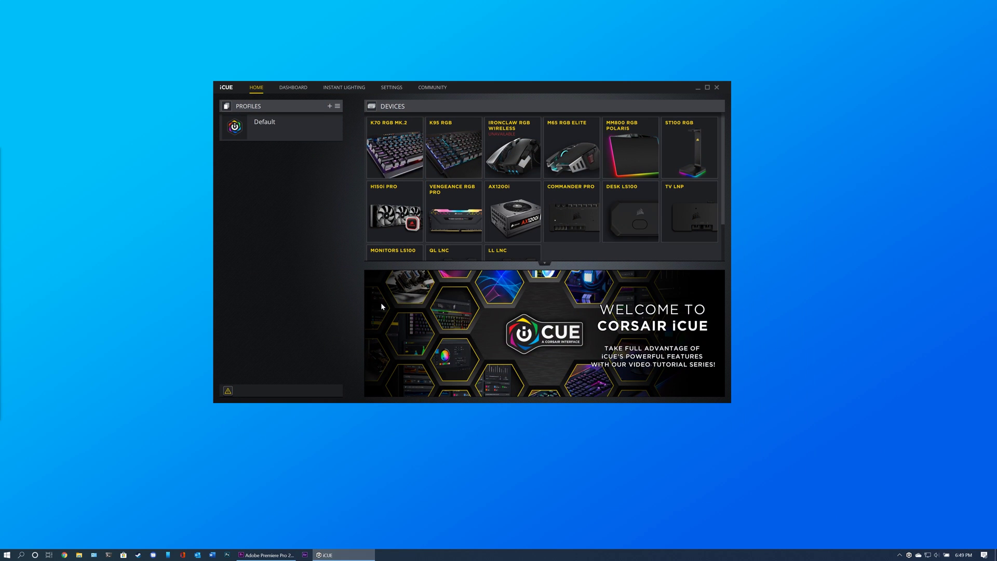
pyautogui.press('super')
pyautogui.write('armoury')
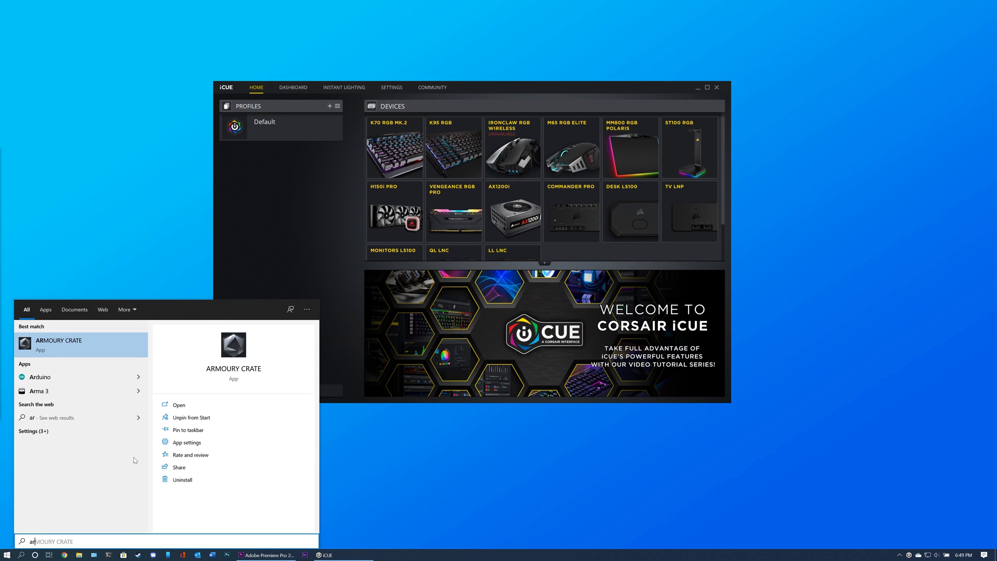
pyautogui.press('Return')
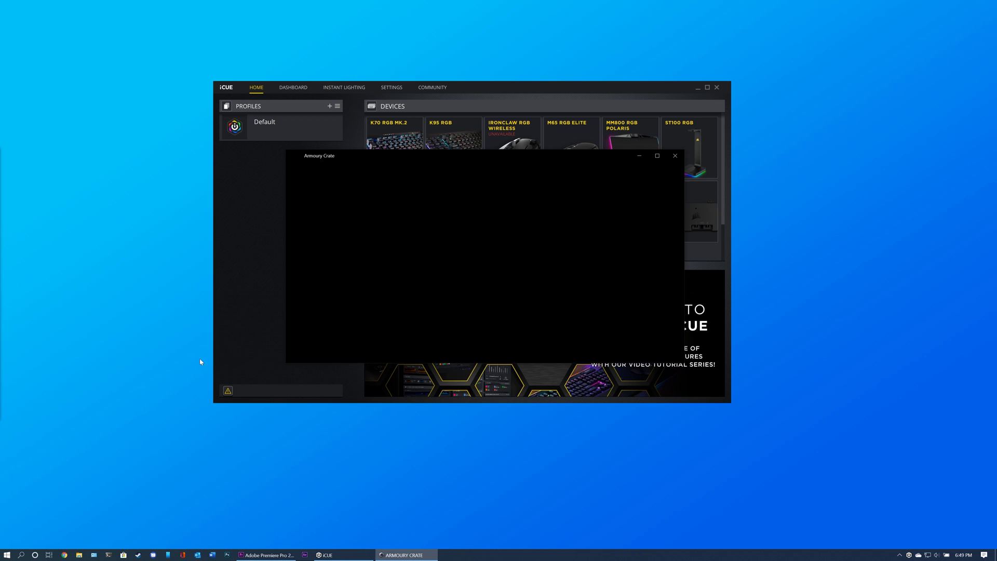
# - Turn on Enable SDK in iCUE's settings
pyautogui.click(258, 265)
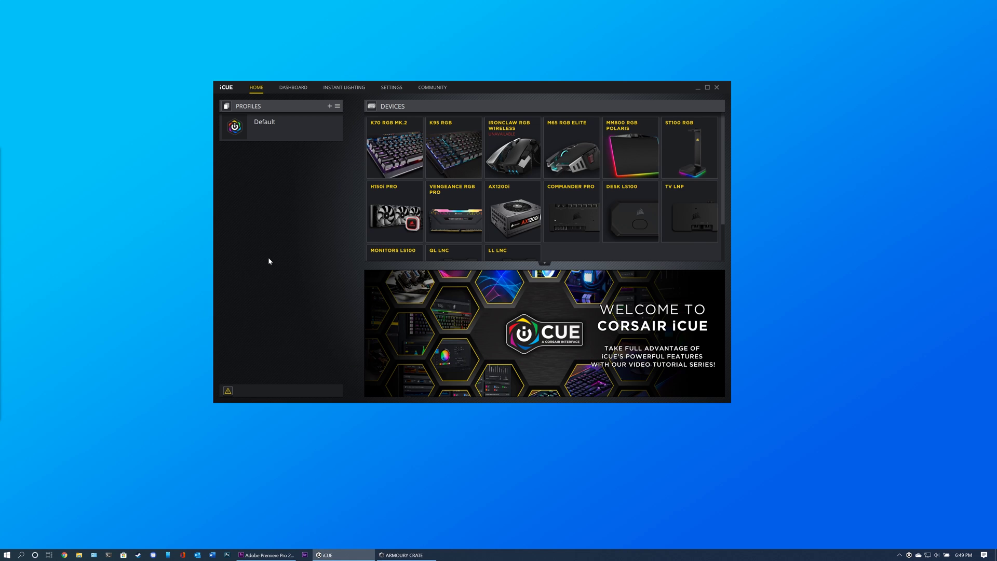
pyautogui.click(392, 89)
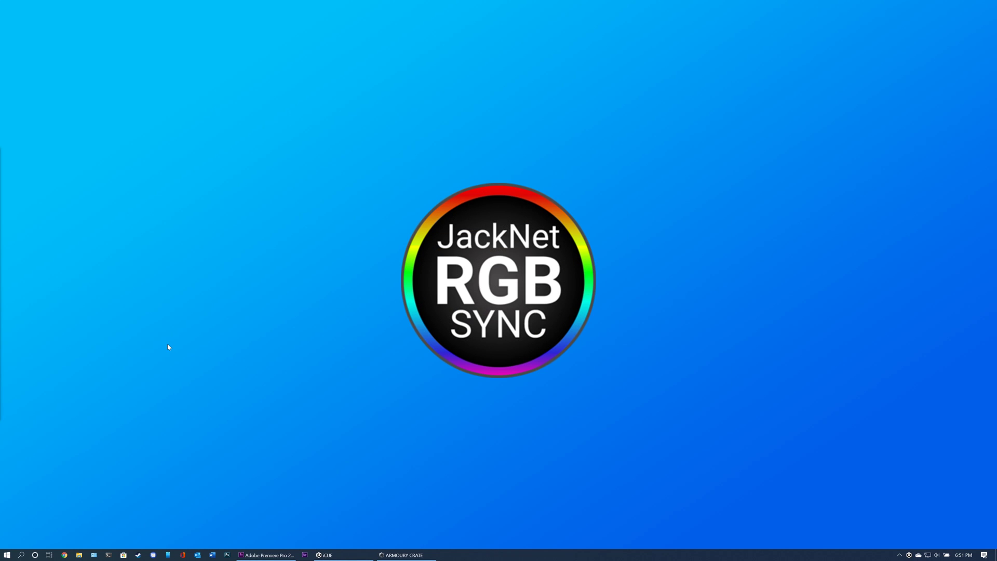
pyautogui.press('super')
# - Launch JackNet RGB Sync via a 'jack' search and choose Open UI from its tray icon
pyautogui.write('jac')
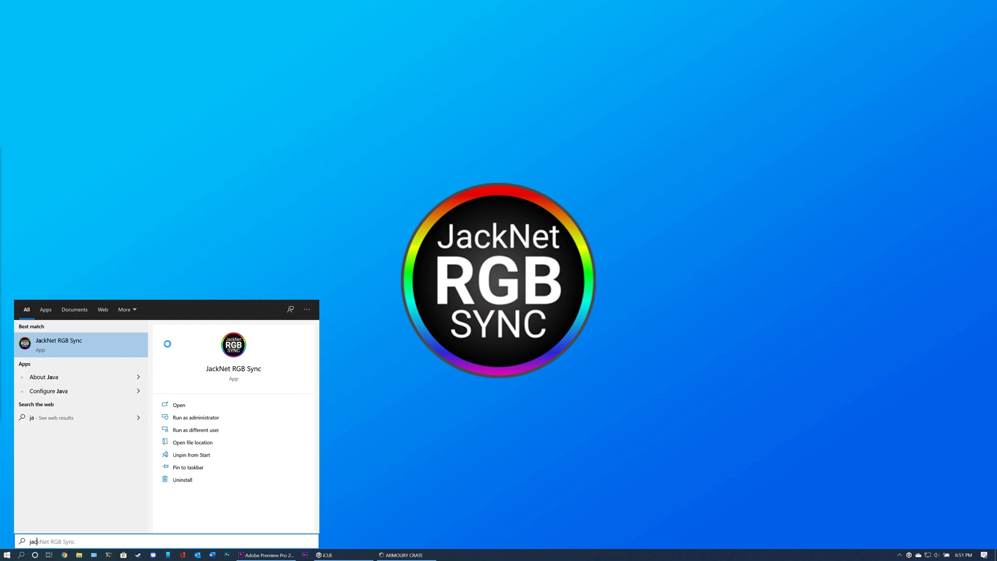
pyautogui.write('kn')
pyautogui.press('Return')
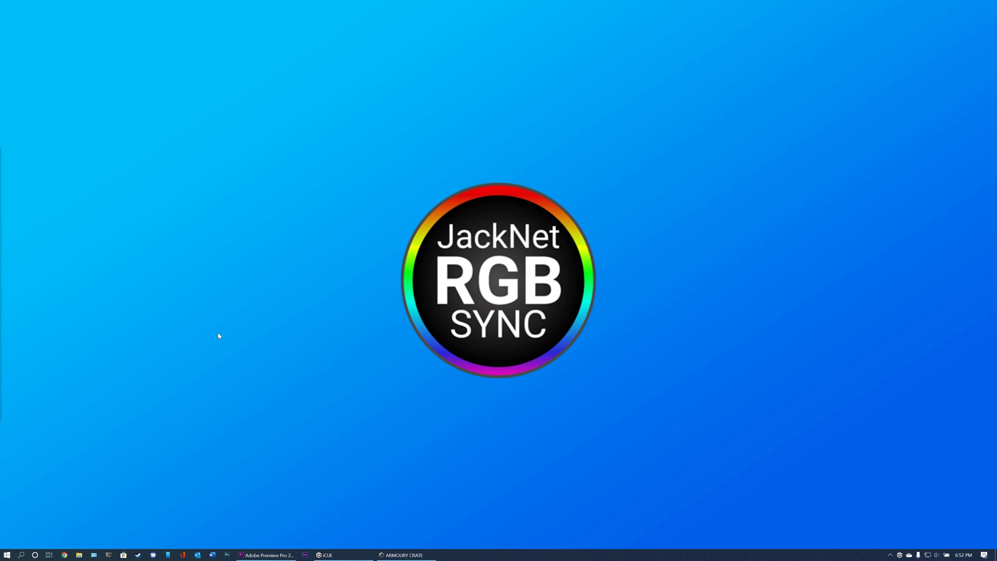
pyautogui.click(889, 555)
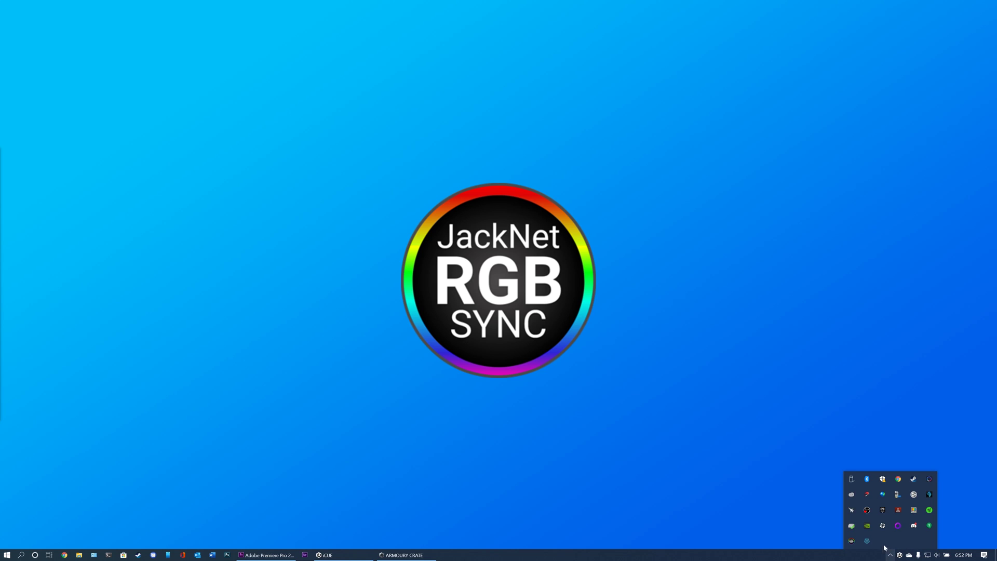
pyautogui.rightClick(856, 543)
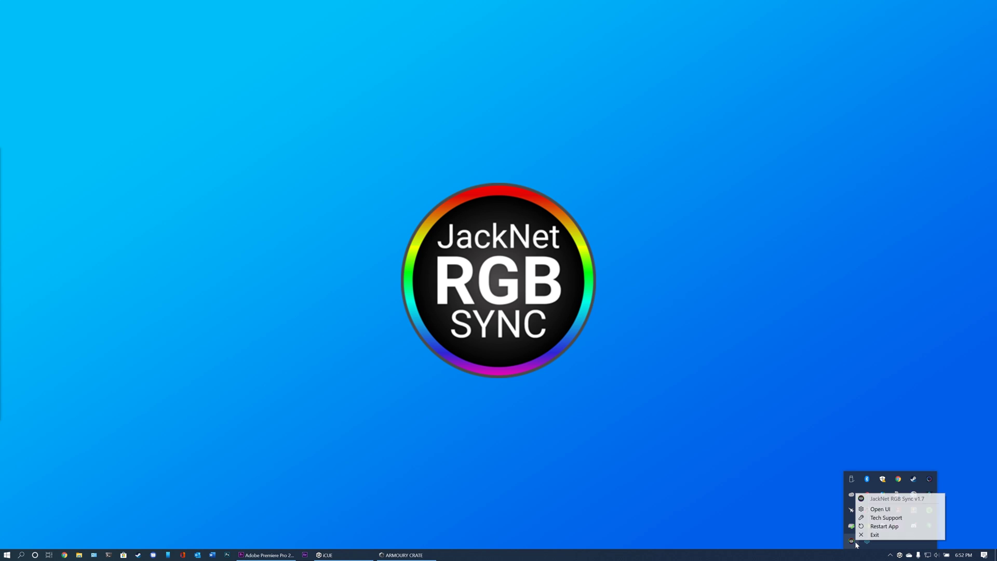
pyautogui.click(876, 512)
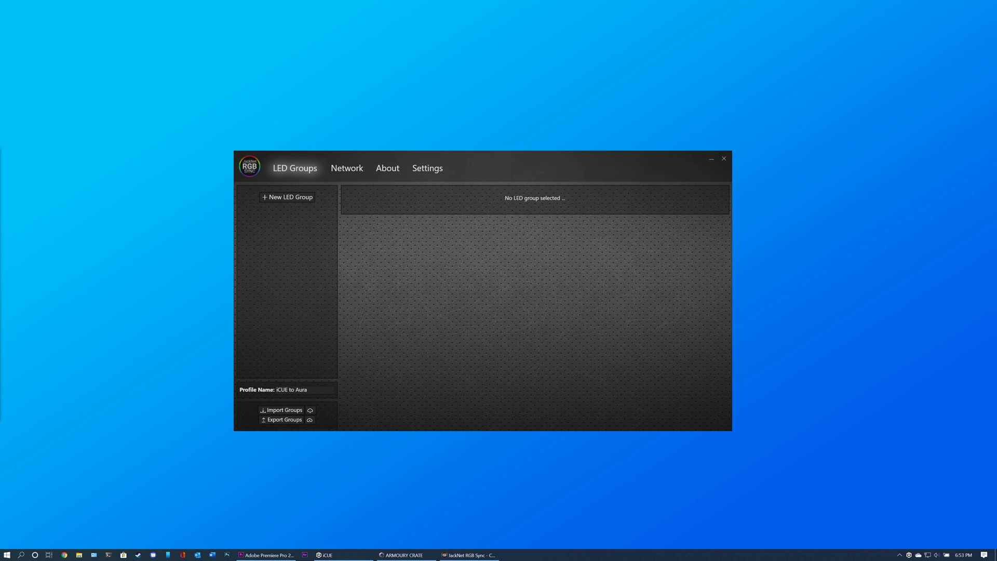
pyautogui.click(428, 169)
pyautogui.moveTo(505, 348); pyautogui.dragTo(553, 337)
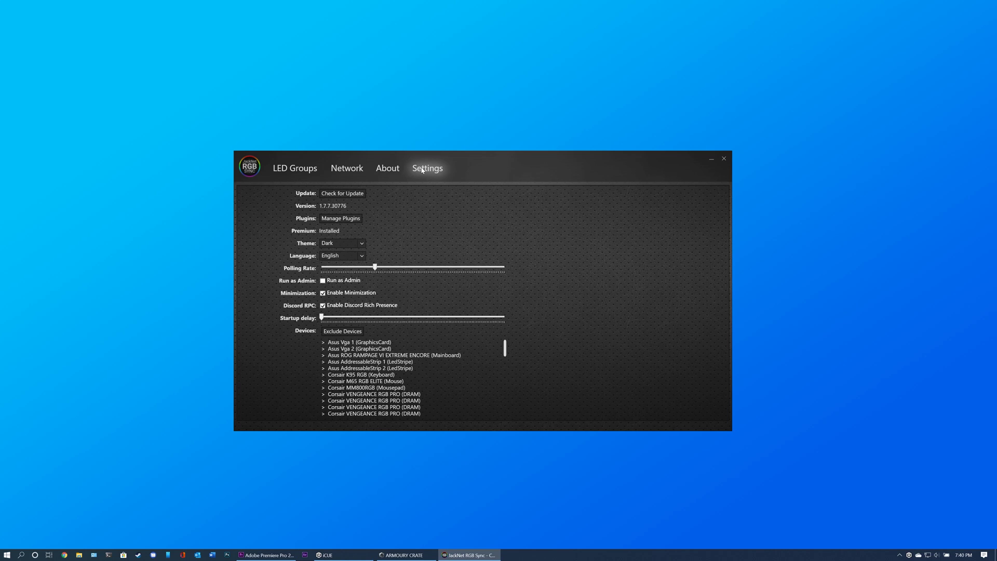
pyautogui.click(290, 170)
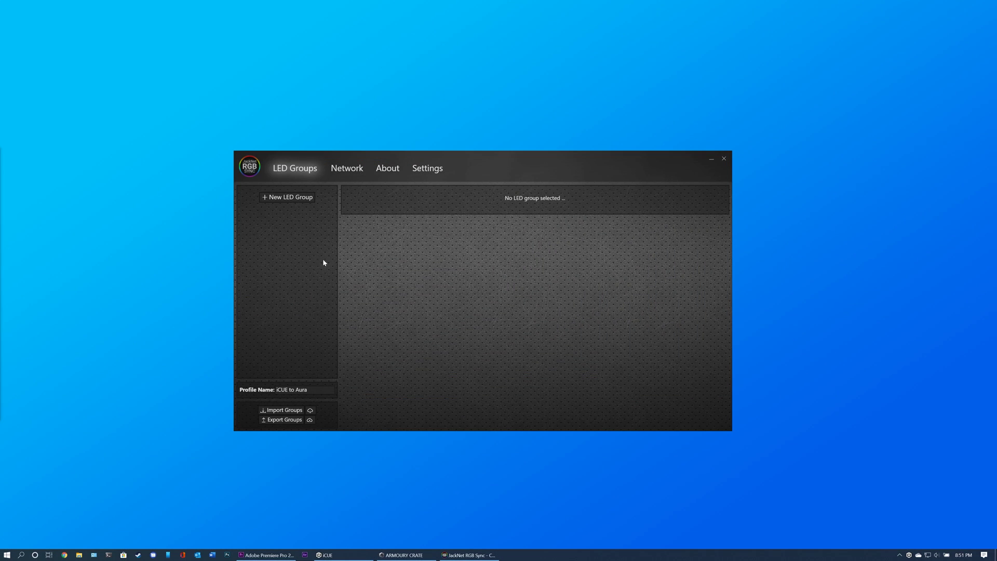
# - Add a new LED group, name it GPU 1, and pick Mousepad1 as its control LED
pyautogui.click(300, 198)
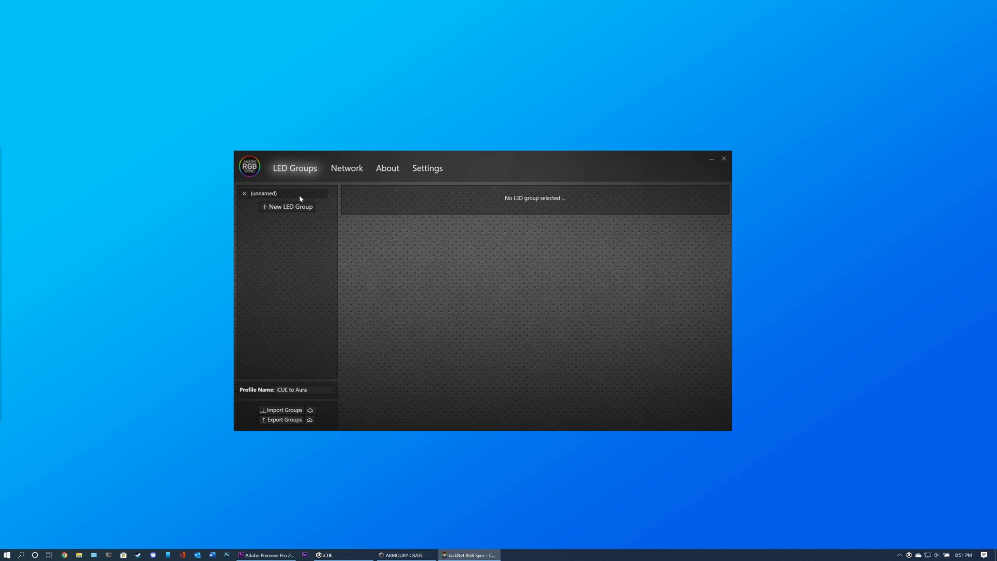
pyautogui.click(300, 197)
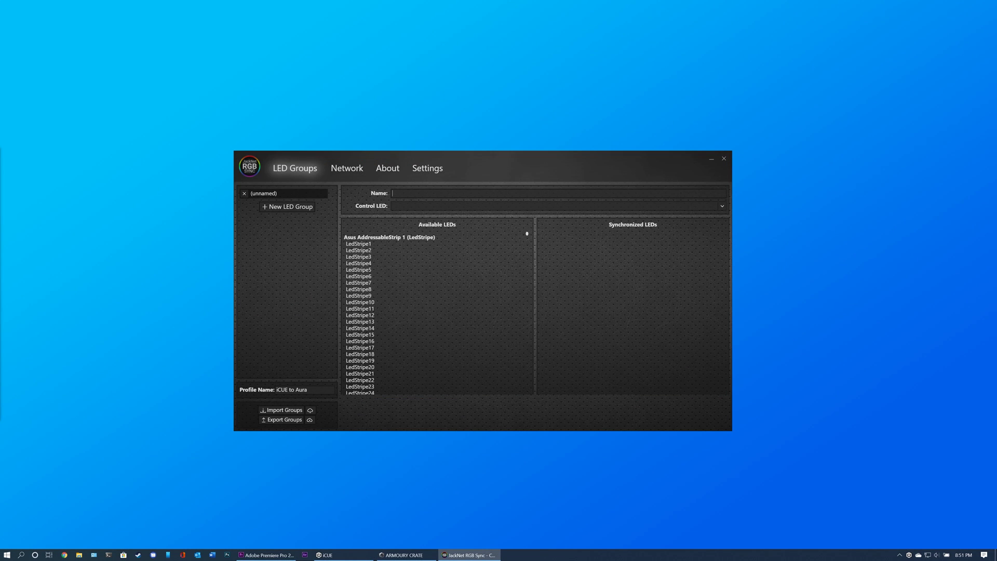
pyautogui.write('GPU 1')
pyautogui.click(428, 207)
pyautogui.scroll(-10, 432, 260)
pyautogui.scroll(-15, 432, 279)
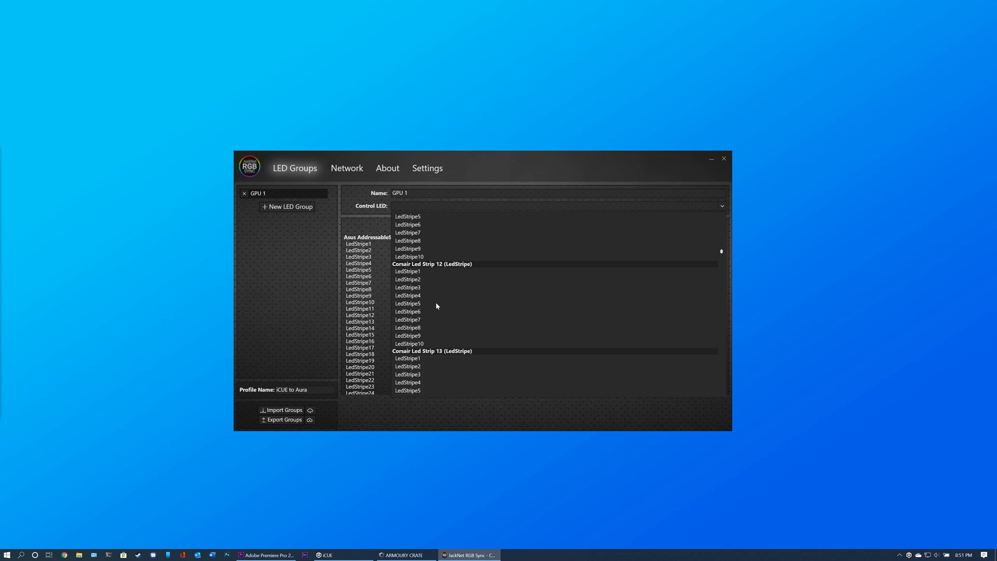
pyautogui.scroll(-15, 451, 309)
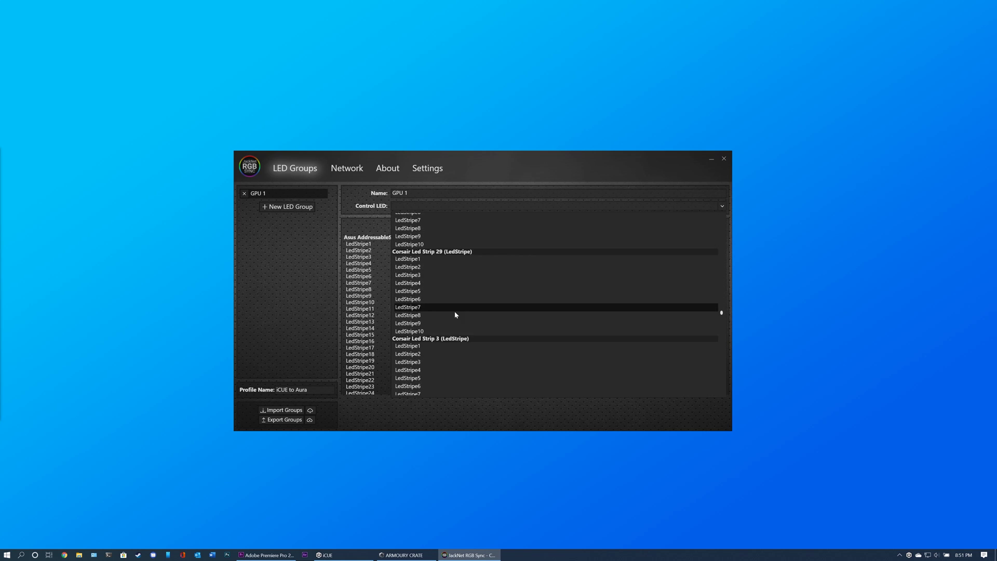
pyautogui.scroll(-10, 444, 311)
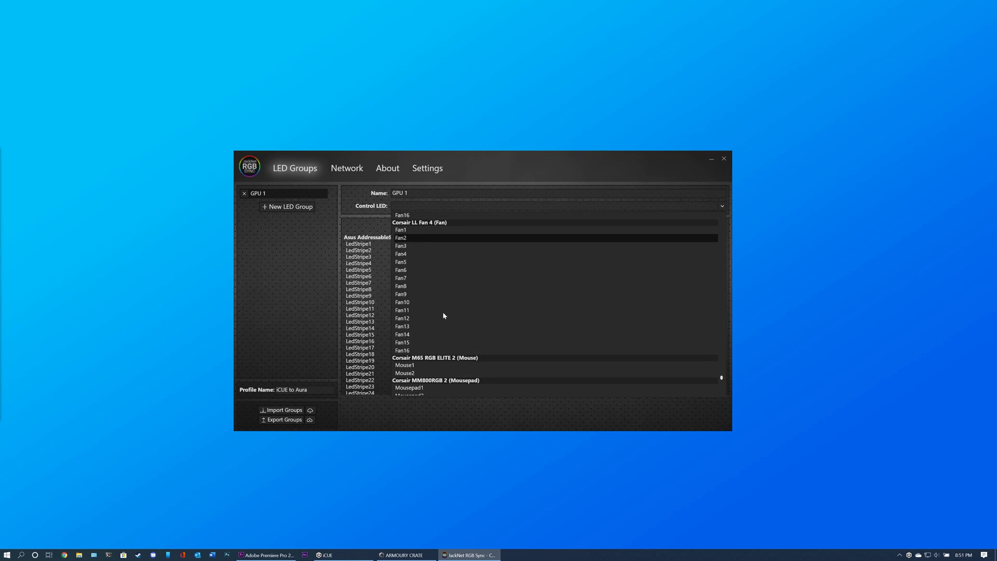
pyautogui.click(489, 245)
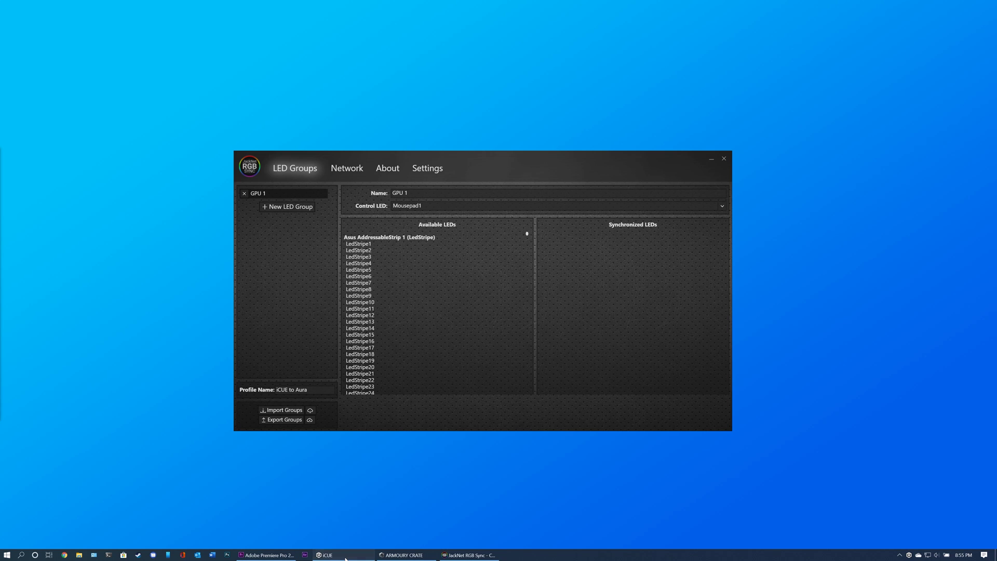
# - In iCUE, untick Show only connected devices and view the demo MM800 mousepad from Home
pyautogui.click(326, 554)
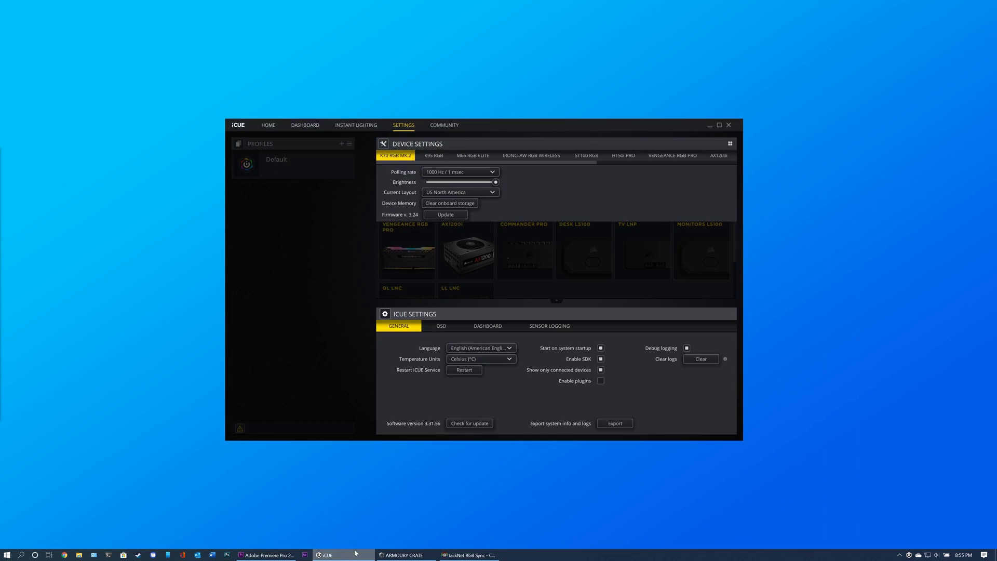
pyautogui.click(601, 370)
pyautogui.click(554, 301)
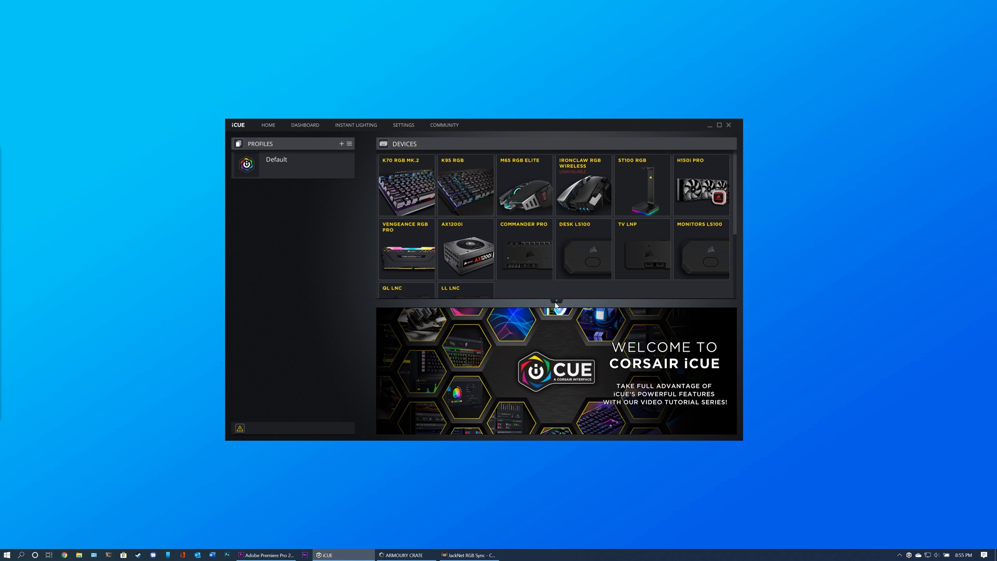
pyautogui.click(556, 302)
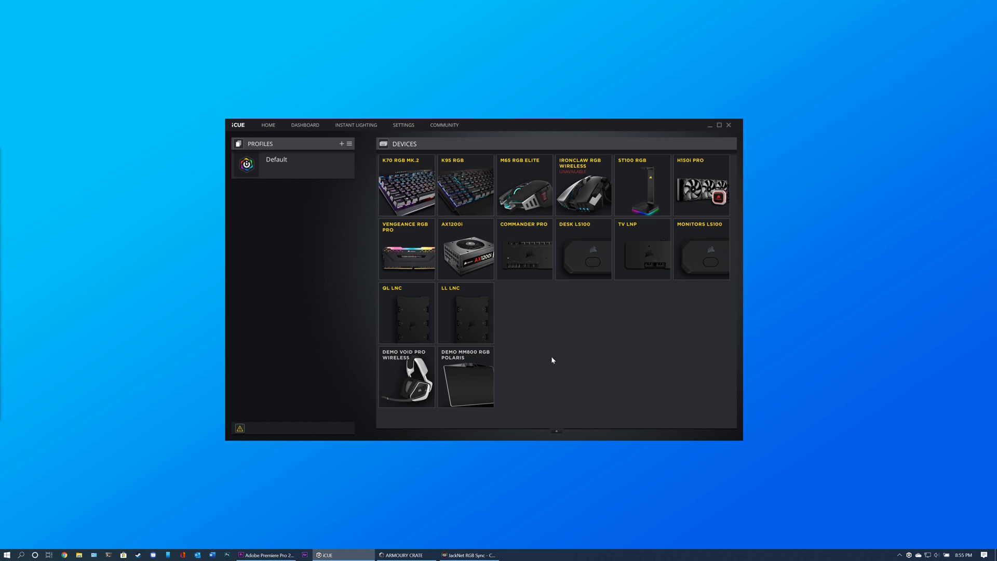
pyautogui.click(471, 381)
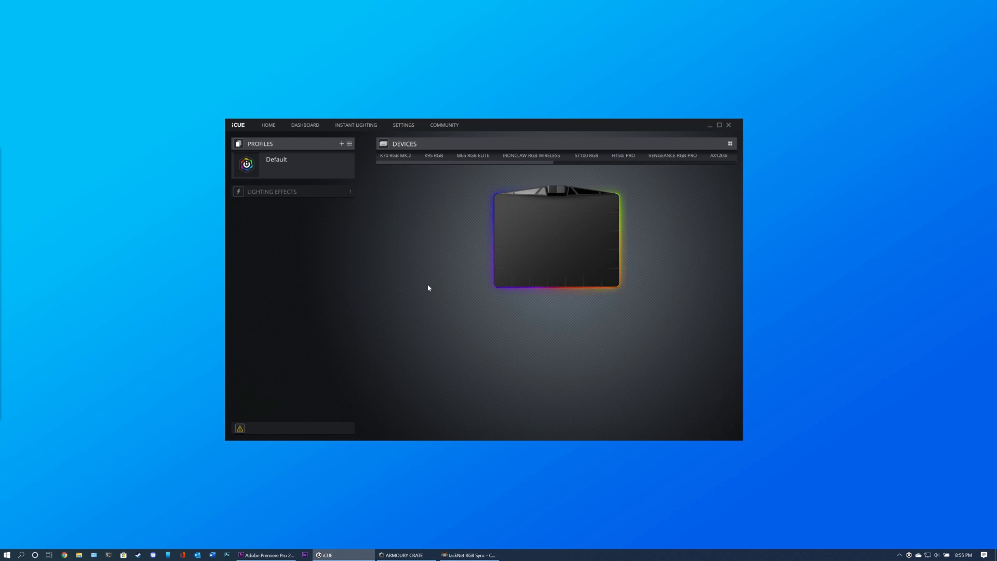
pyautogui.click(266, 127)
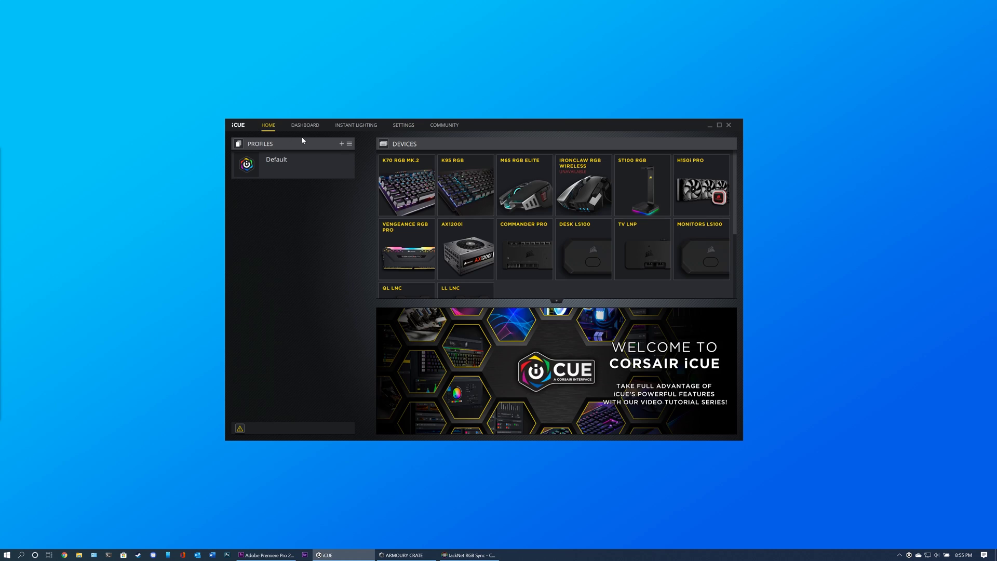
pyautogui.click(556, 302)
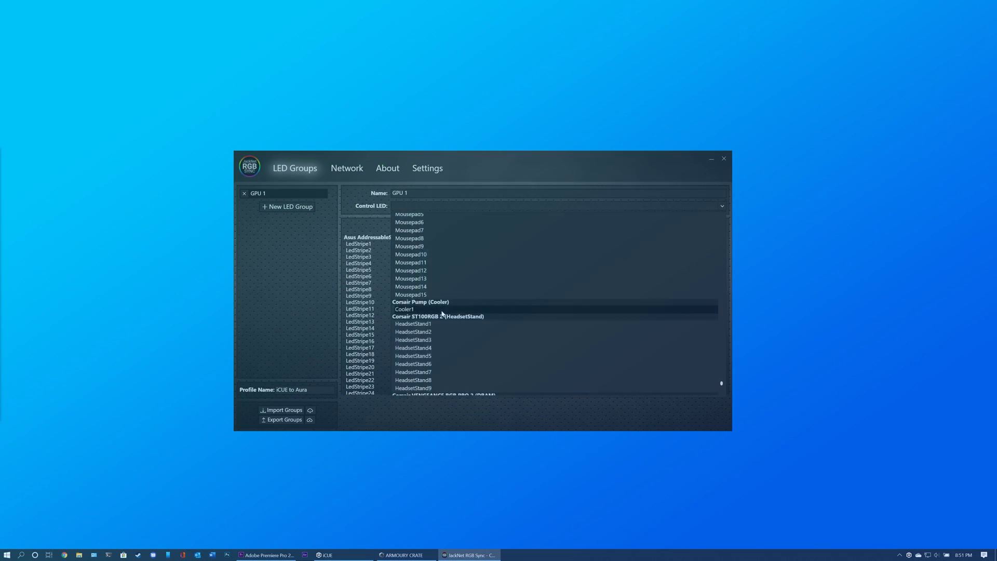
# - Set GPU 1's control LED to Mousepad1 and sync Asus Vga 1's GraphicsCard1 into it
pyautogui.scroll(3, 431, 253)
pyautogui.click(426, 239)
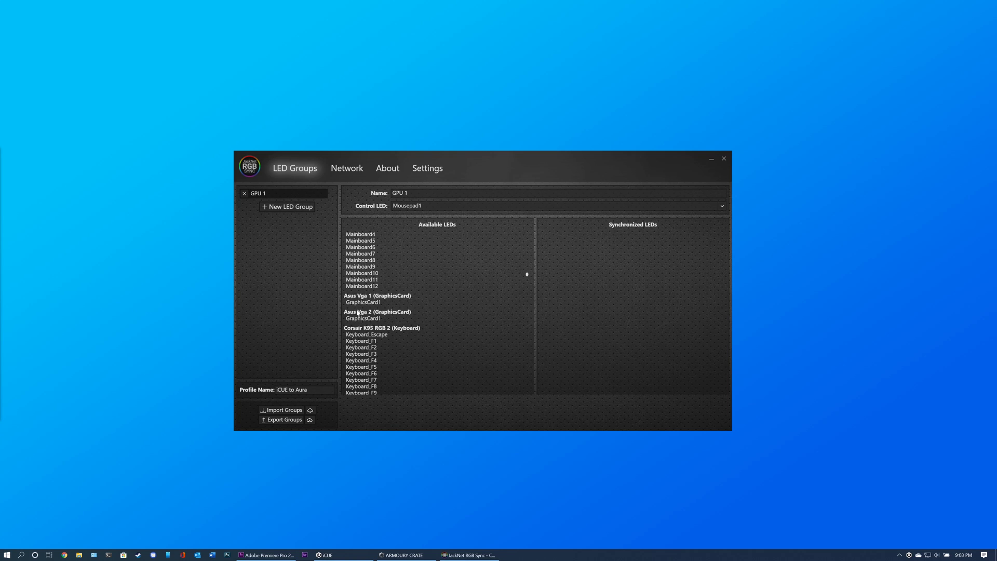
pyautogui.moveTo(375, 303); pyautogui.dragTo(603, 300)
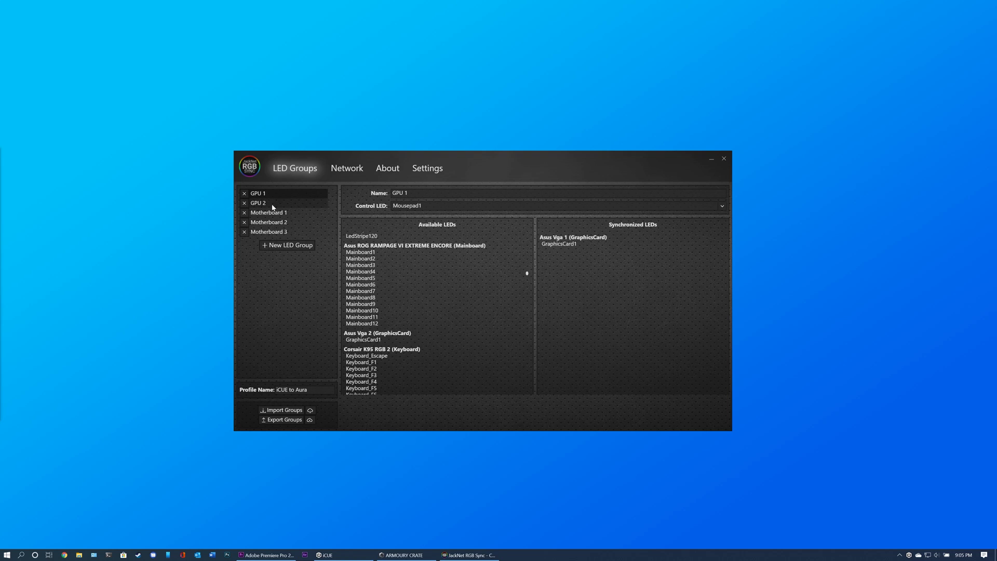
pyautogui.click(272, 205)
pyautogui.click(275, 213)
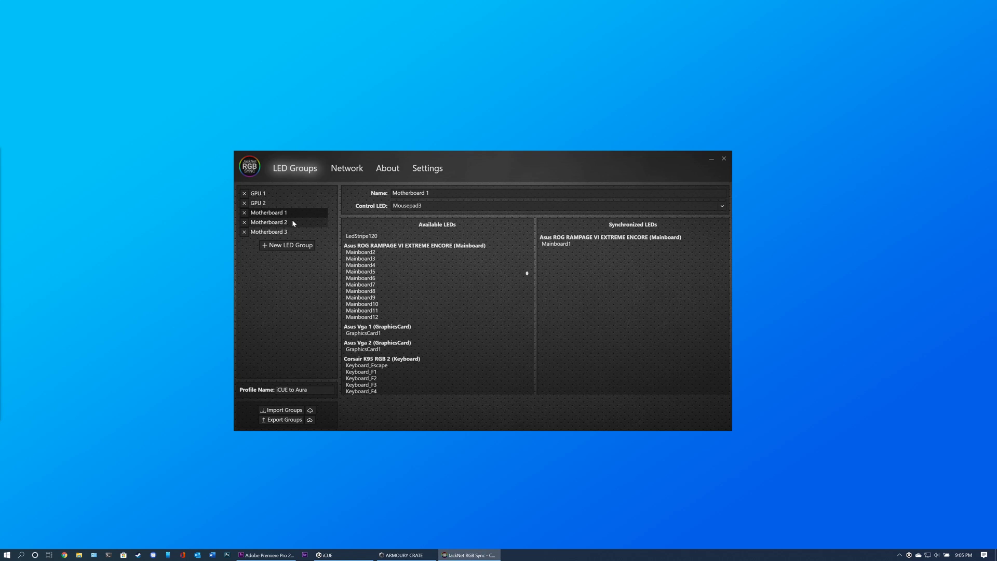
pyautogui.click(290, 223)
pyautogui.click(297, 233)
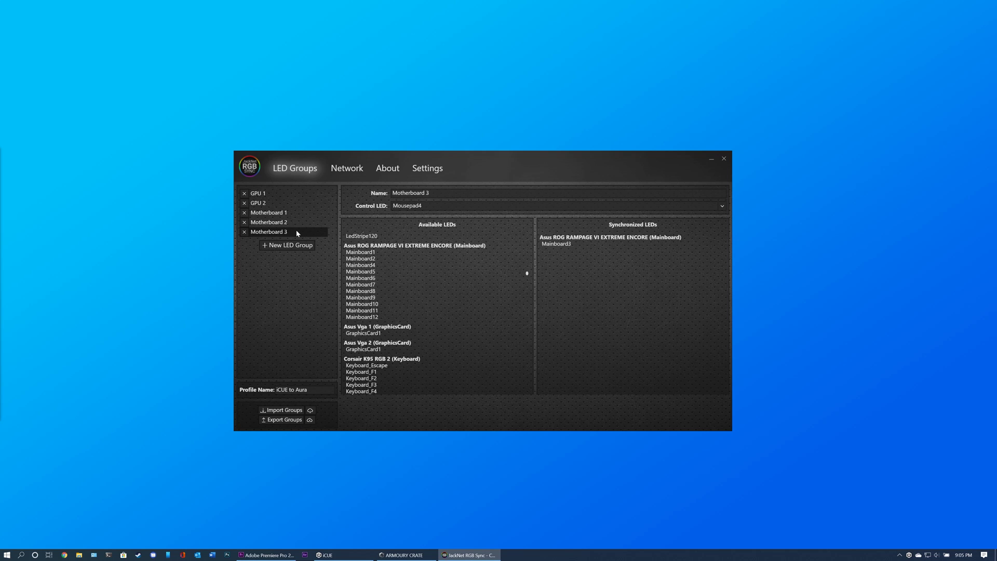
pyautogui.press('Up')
pyautogui.press('Up')
pyautogui.press('Up')
pyautogui.press('Up')
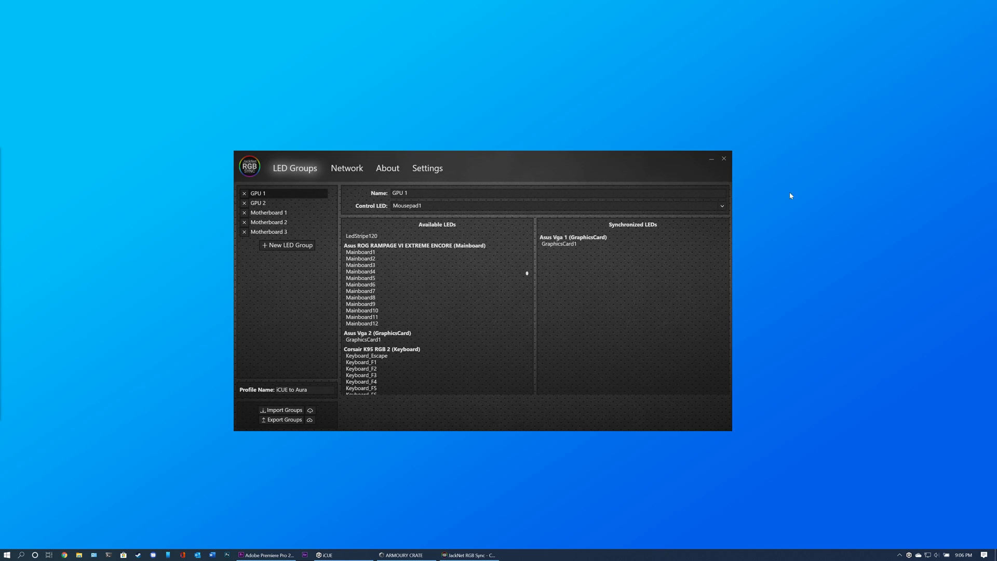
pyautogui.click(725, 161)
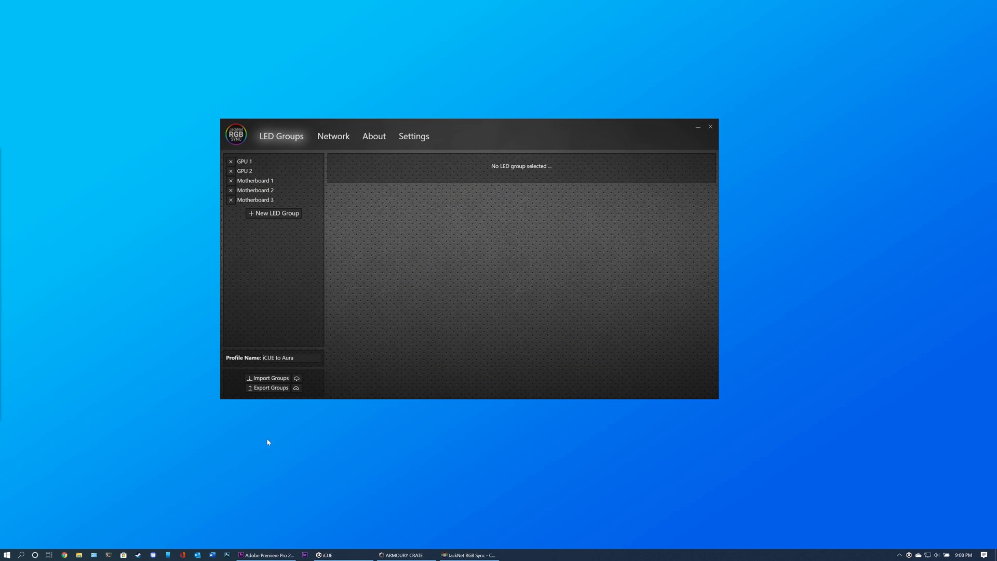
# - Export the groups to Documents as 'My Awesome LED Groups', then import GPU Only.json
pyautogui.click(261, 387)
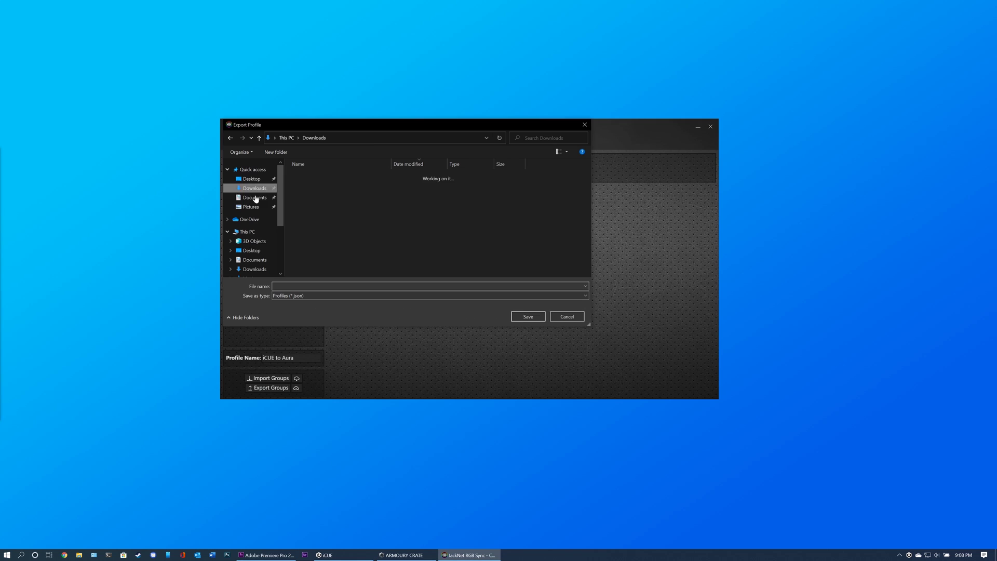
pyautogui.click(255, 198)
pyautogui.click(274, 286)
pyautogui.write('My Awee')
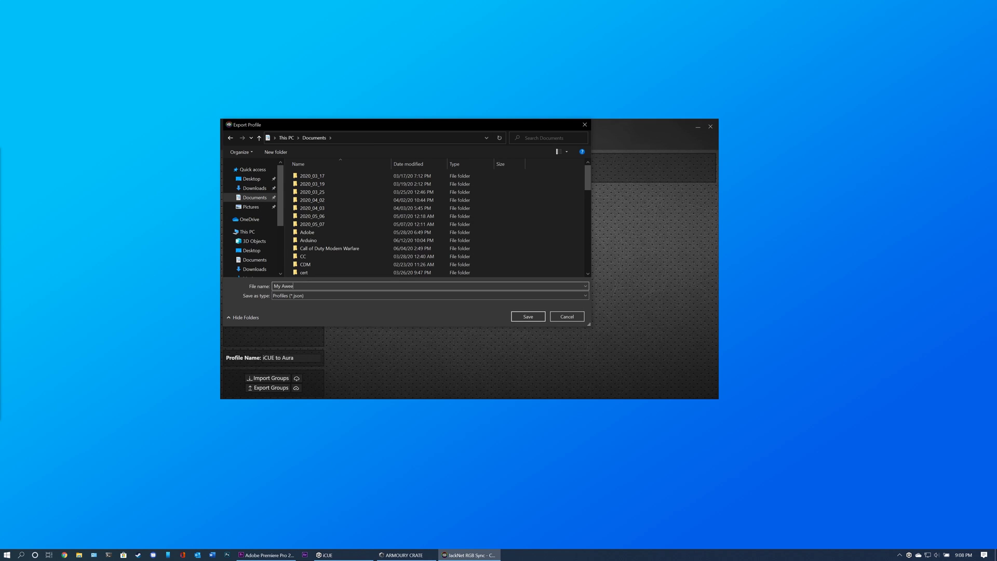
pyautogui.press('BackSpace')
pyautogui.write('some LED Groups')
pyautogui.click(527, 317)
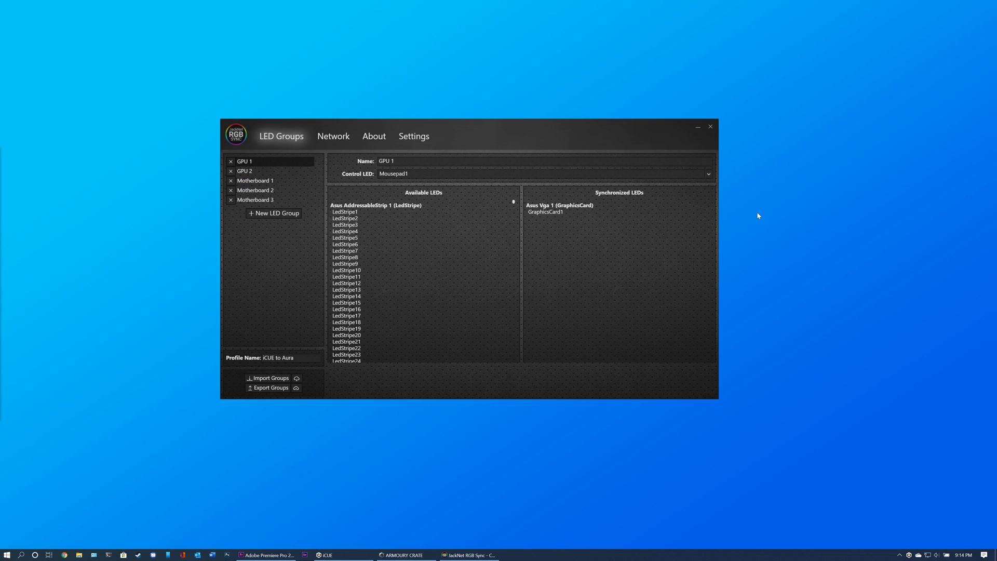
pyautogui.click(255, 379)
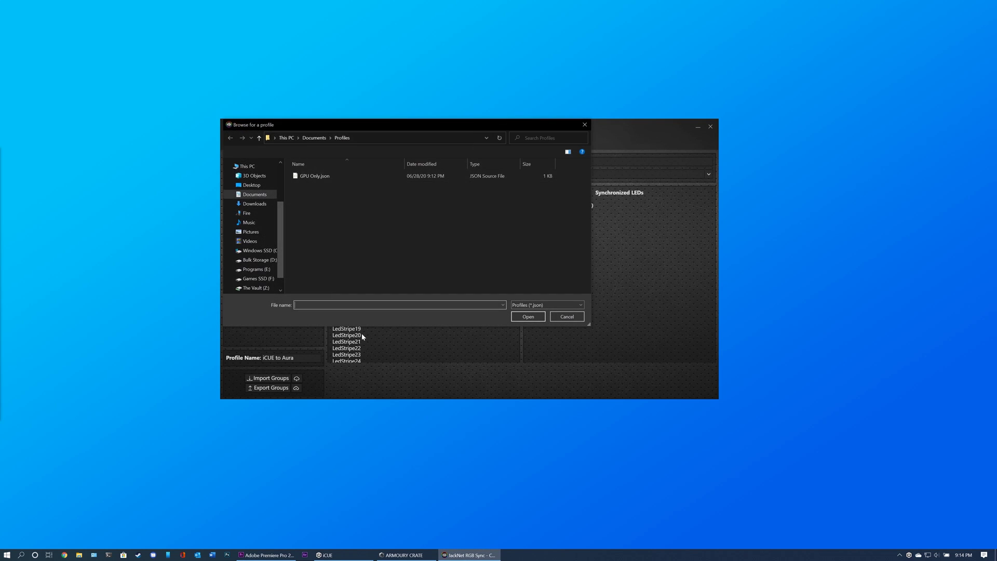
pyautogui.doubleClick(309, 175)
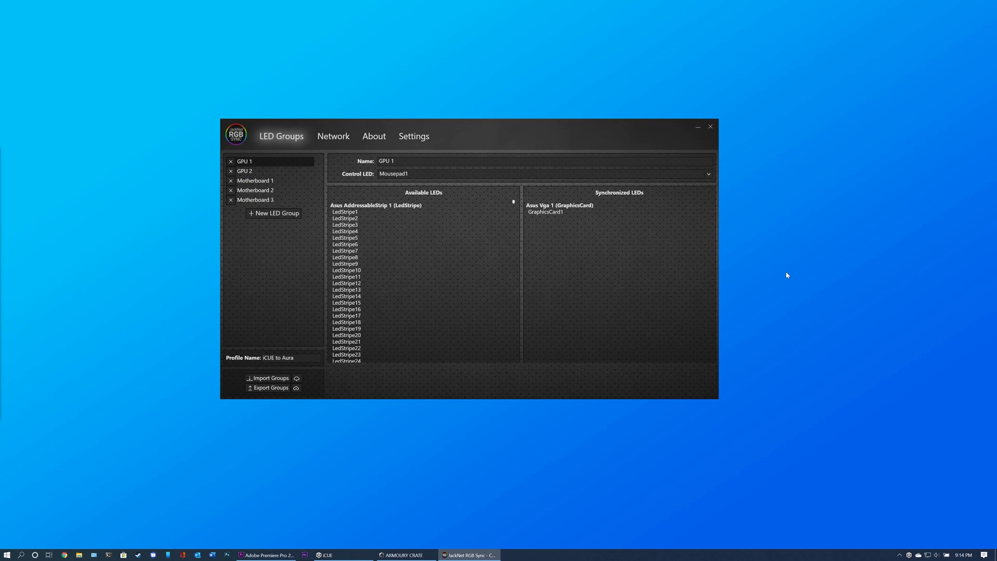